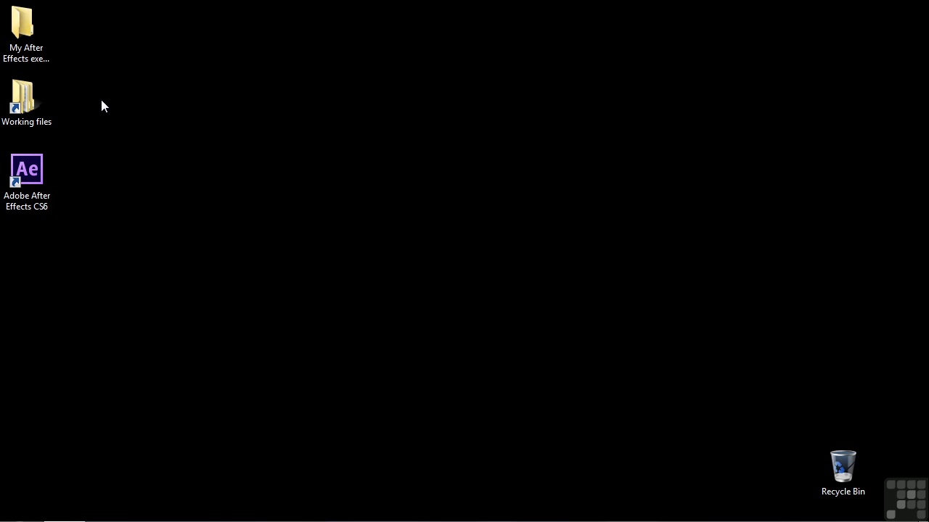
- Open the 1801-camera-set-up.aep project from Working Files > After Effects projects
double_click(42, 105)
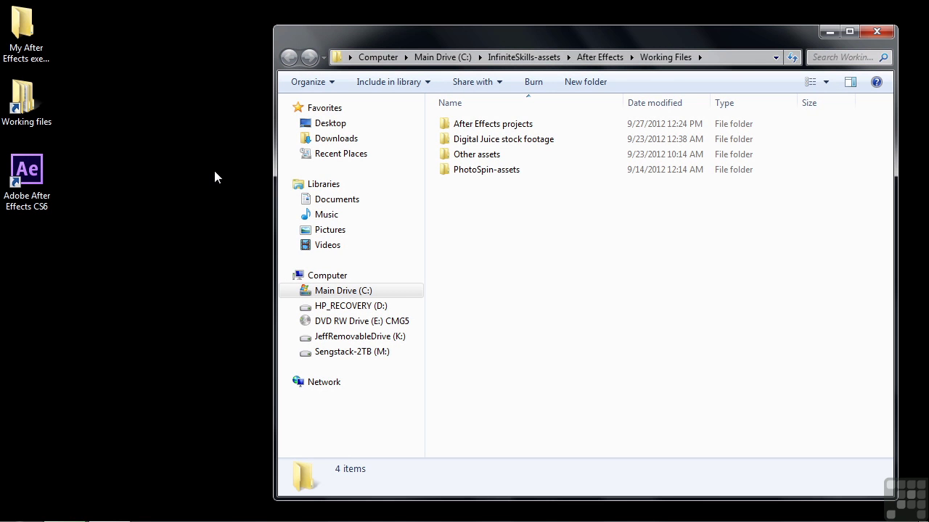
double_click(481, 128)
scroll(478, 161, down, 11)
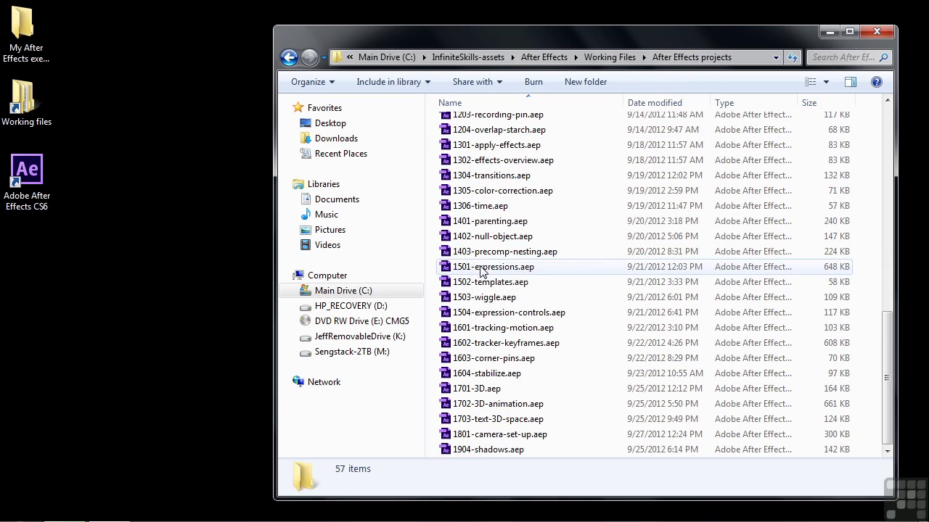
click(487, 437)
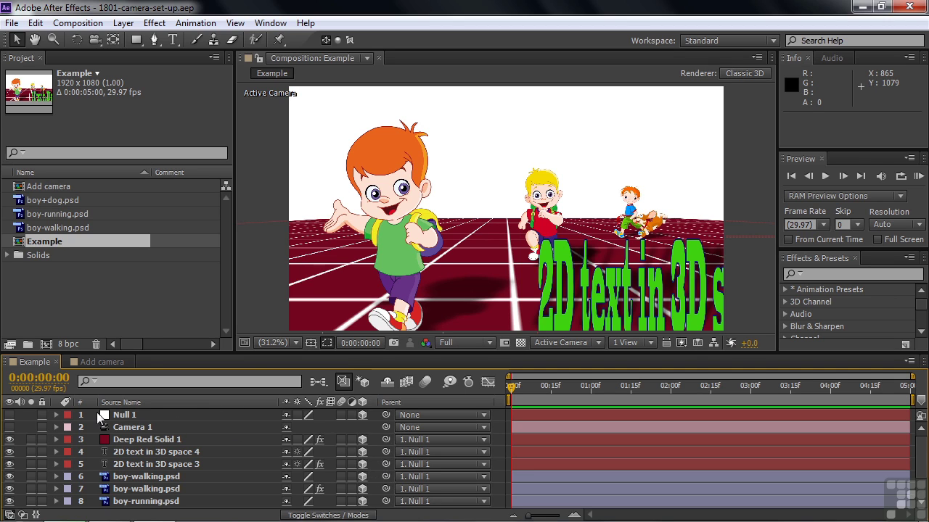
- Show and select Null 1, then drag it on X, Y and Z to 908.7, 533.6, 430.6
click(9, 415)
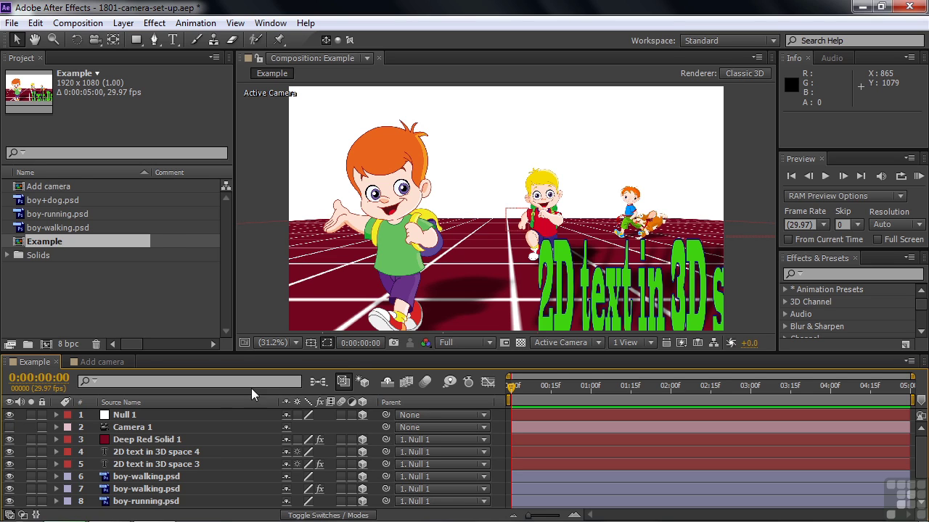
click(124, 415)
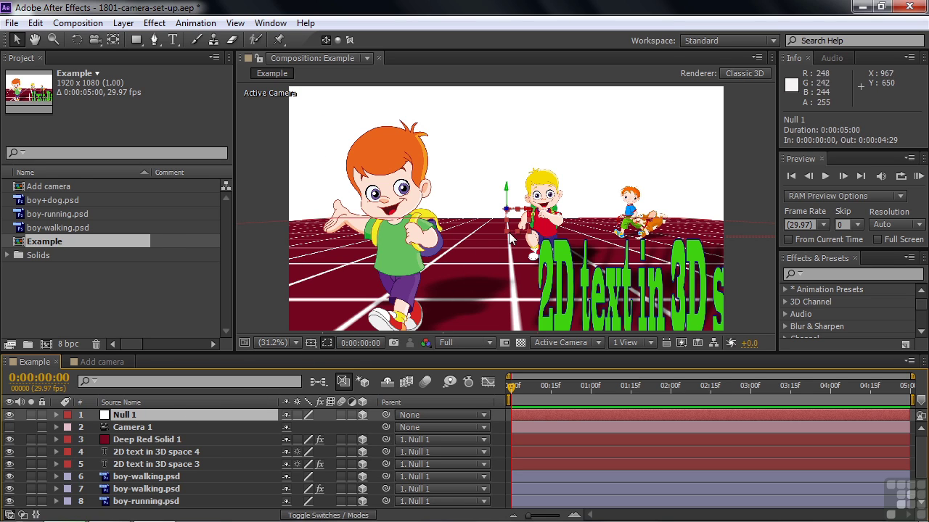
mouse_move(525, 209)
mouse_down()
mouse_move(593, 217)
mouse_move(513, 217)
mouse_up()
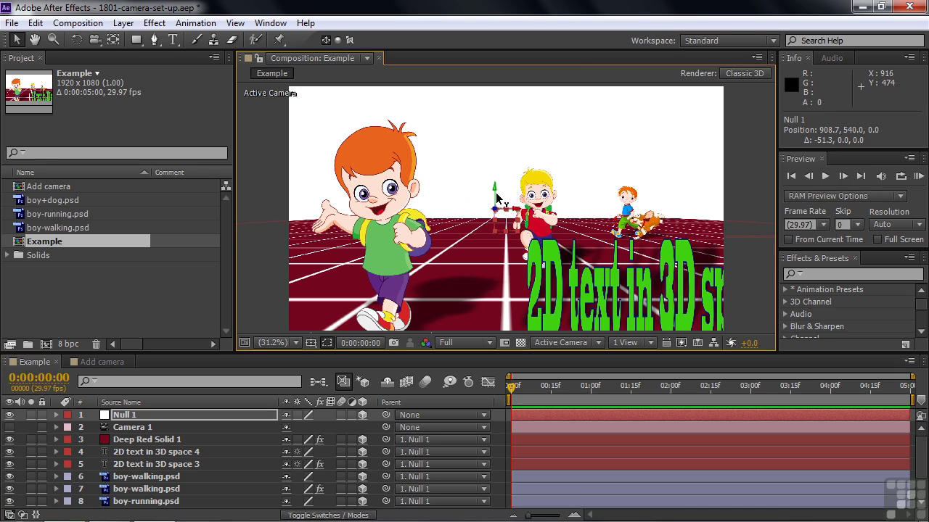
drag(495, 193, 501, 391)
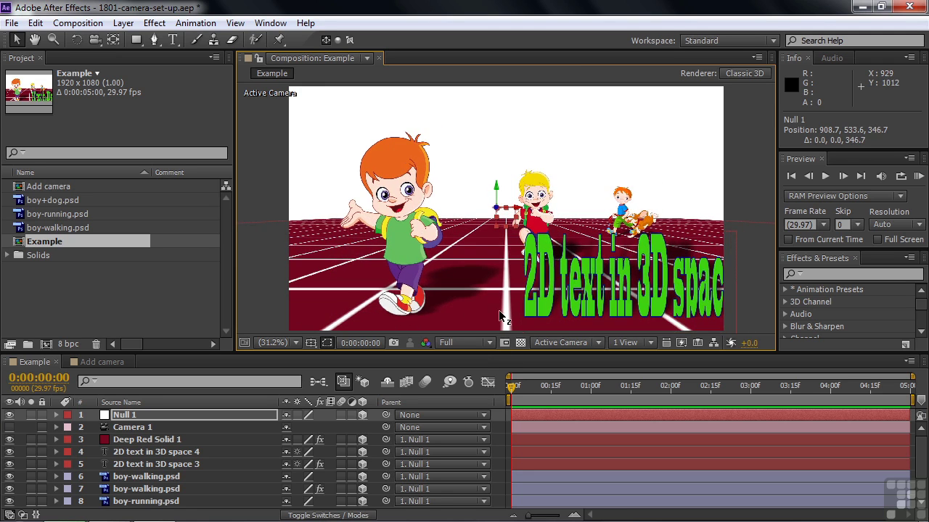
mouse_move(502, 205)
mouse_down()
mouse_move(496, 120)
mouse_move(506, 252)
mouse_move(504, 209)
mouse_up()
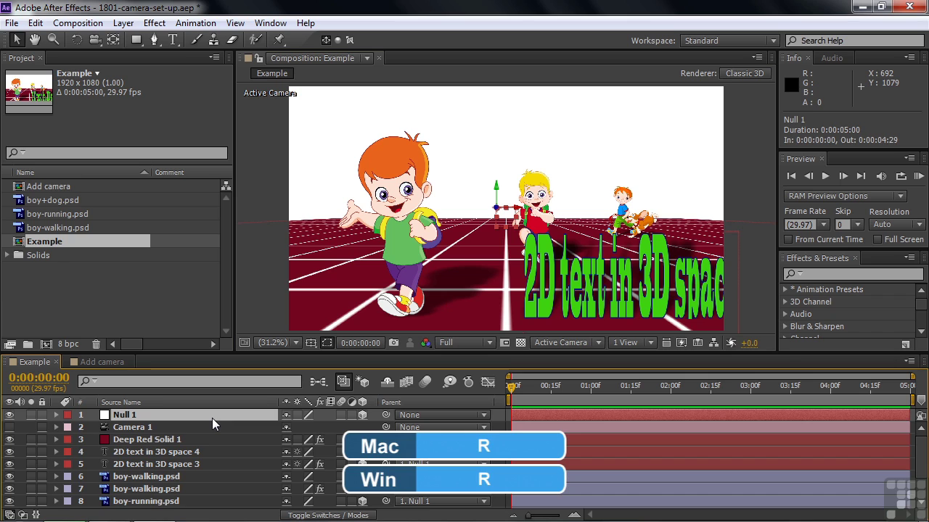
- Scrub Null 1's X Rotation to 13° to tilt the floor grid toward the camera
key(r)
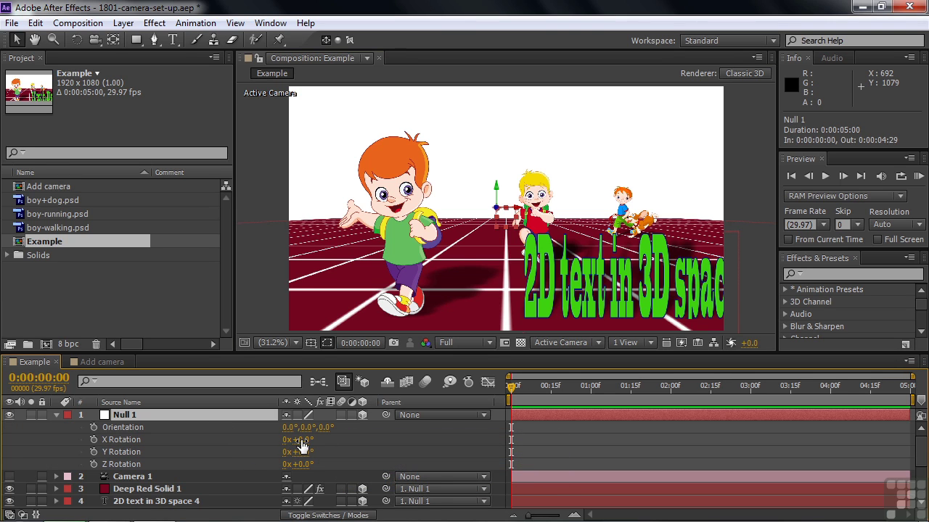
drag(302, 445, 324, 455)
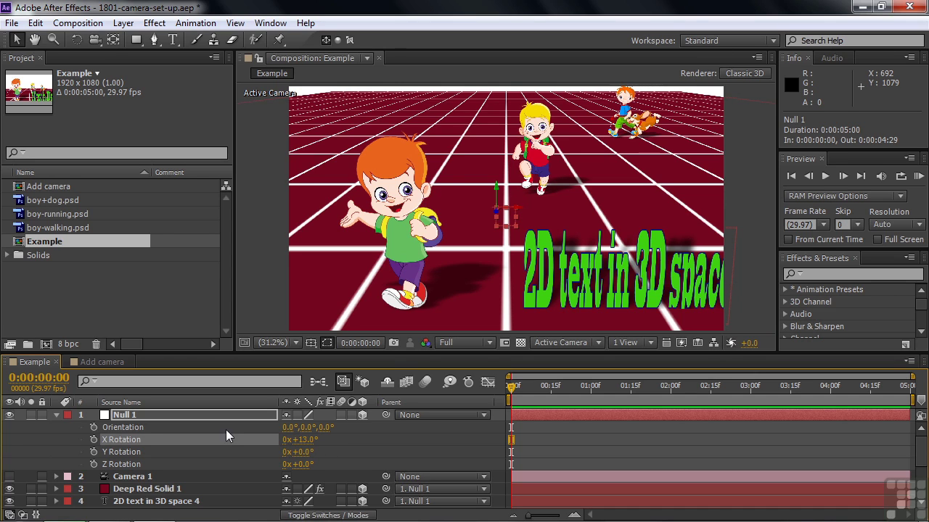
- Reset Null 1's transform, hide Null 1, and switch on Camera 1's visibility
click(56, 416)
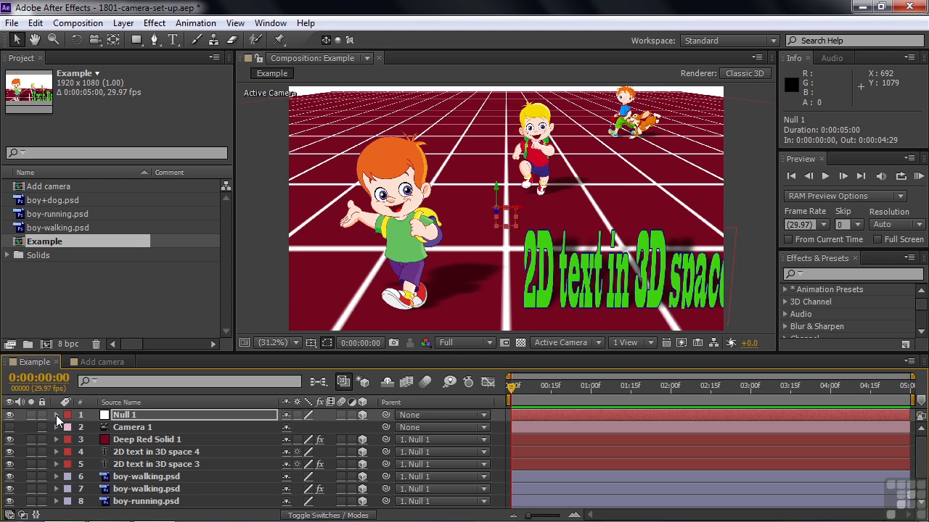
click(56, 417)
click(292, 428)
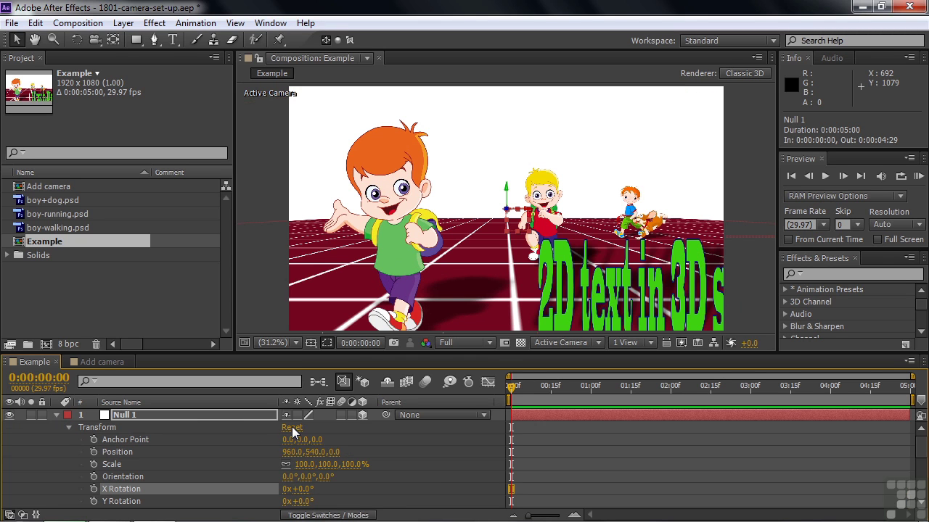
click(57, 415)
click(9, 415)
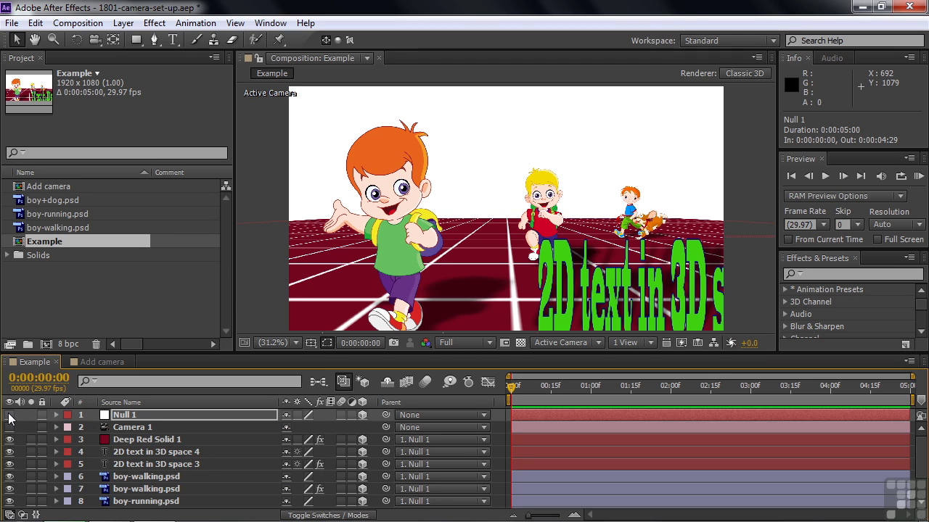
click(131, 428)
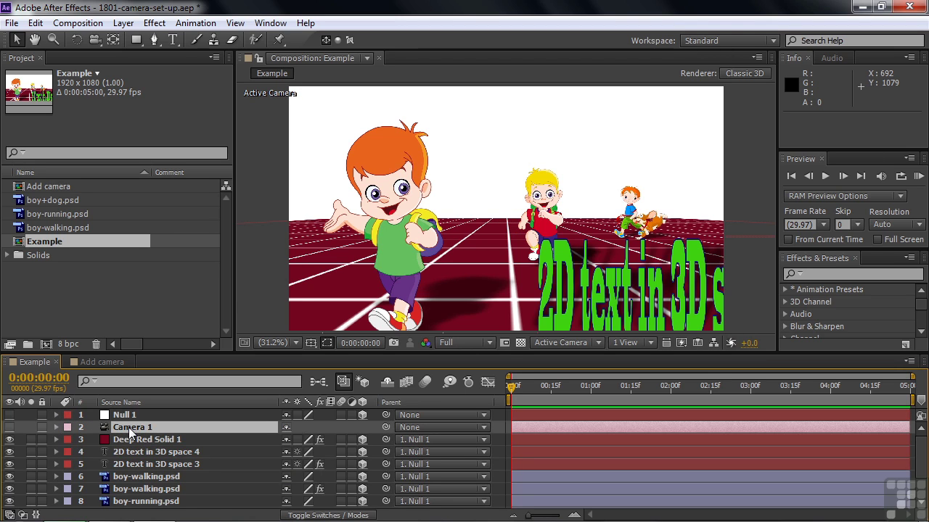
click(9, 427)
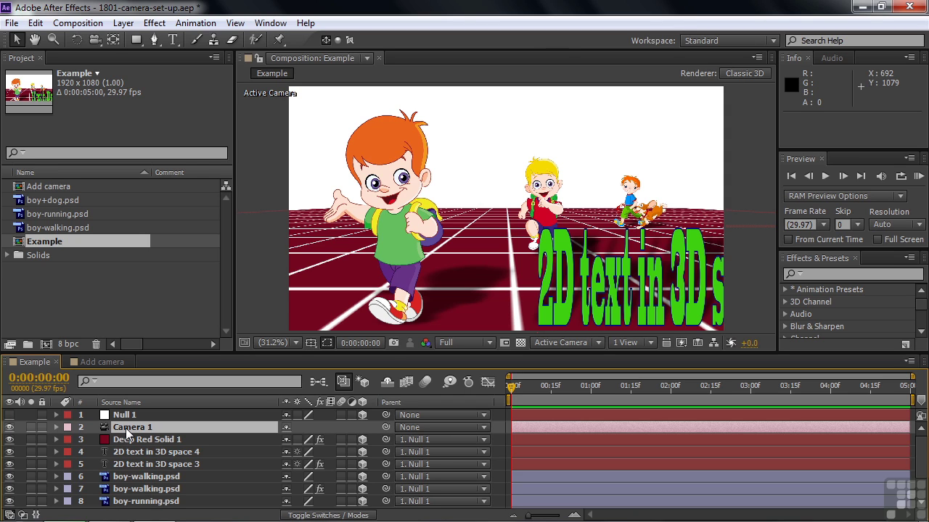
- Give Camera 1 the 50mm preset (50.00 mm focal length), keeping Type as Two-Node Camera
double_click(125, 431)
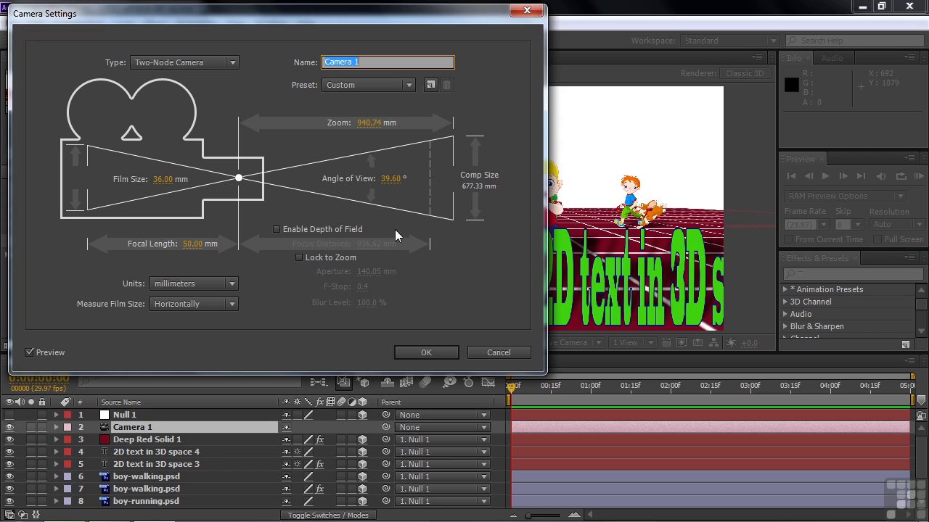
click(230, 63)
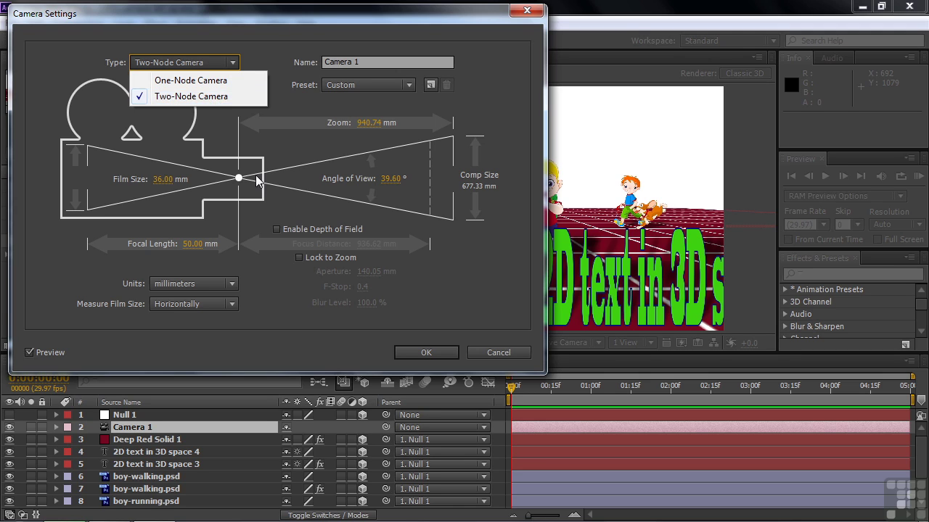
click(355, 332)
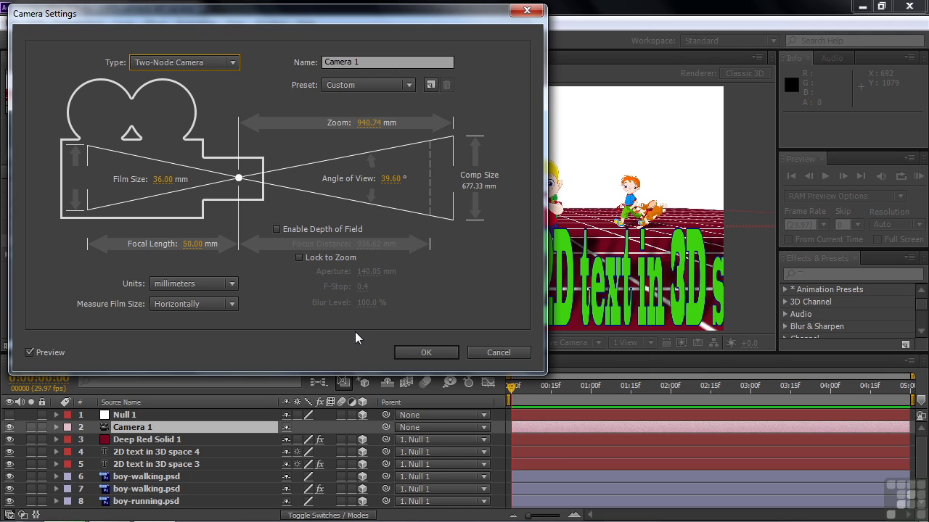
click(407, 88)
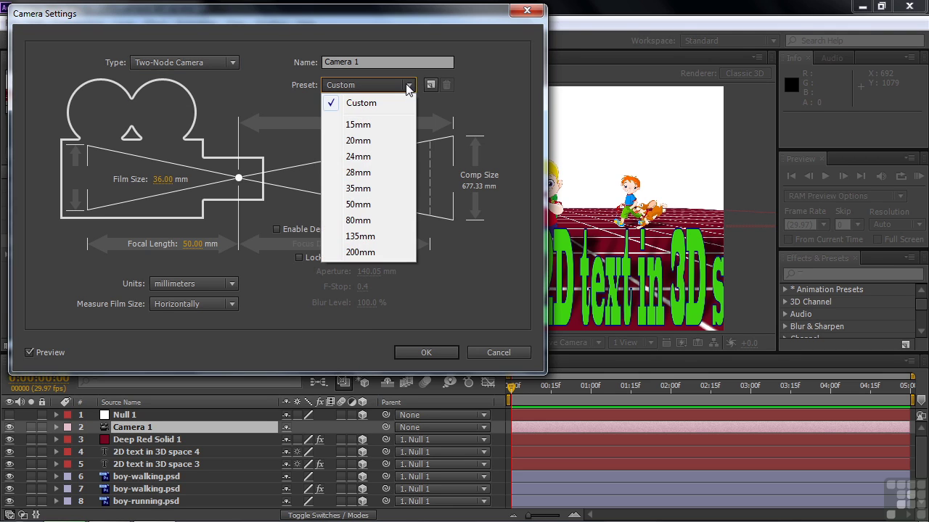
click(375, 205)
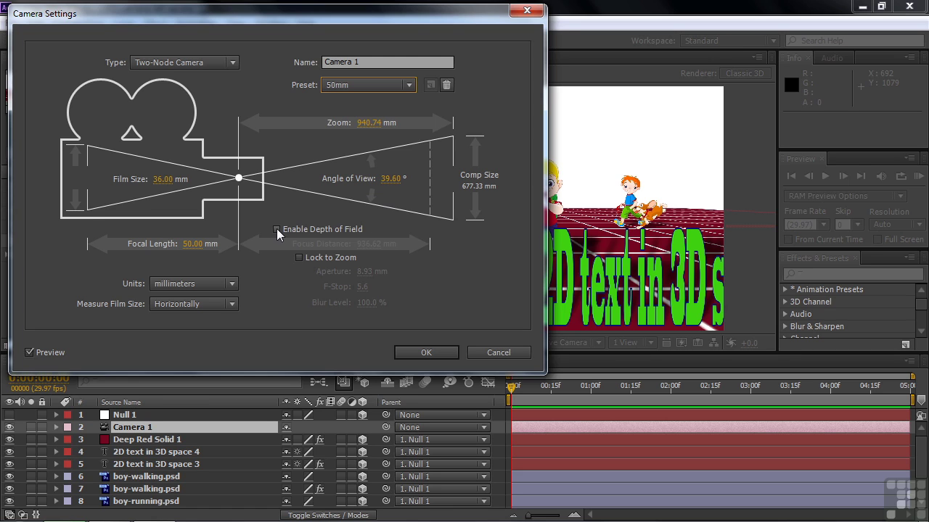
drag(428, 15, 419, 21)
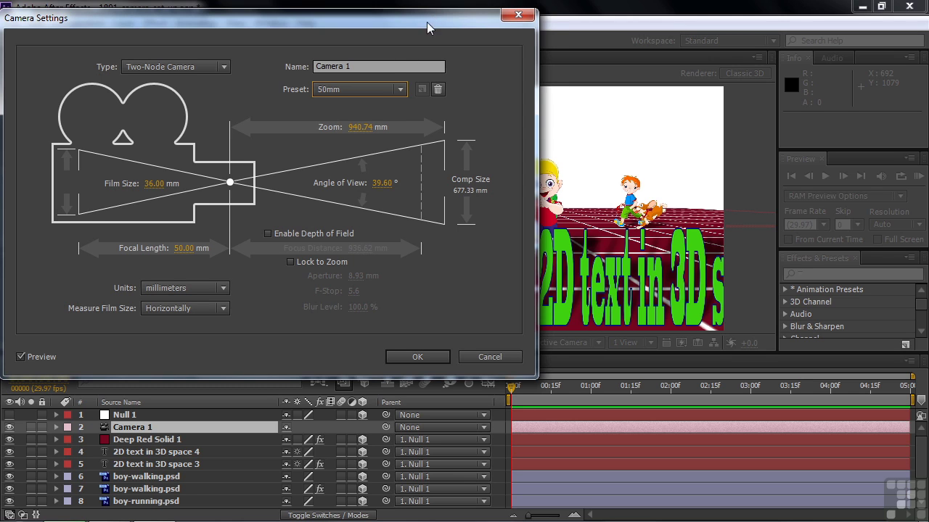
- Enable depth of field on Camera 1 and widen the aperture to 63.00 mm (F-Stop 0.8)
drag(427, 23, 237, 24)
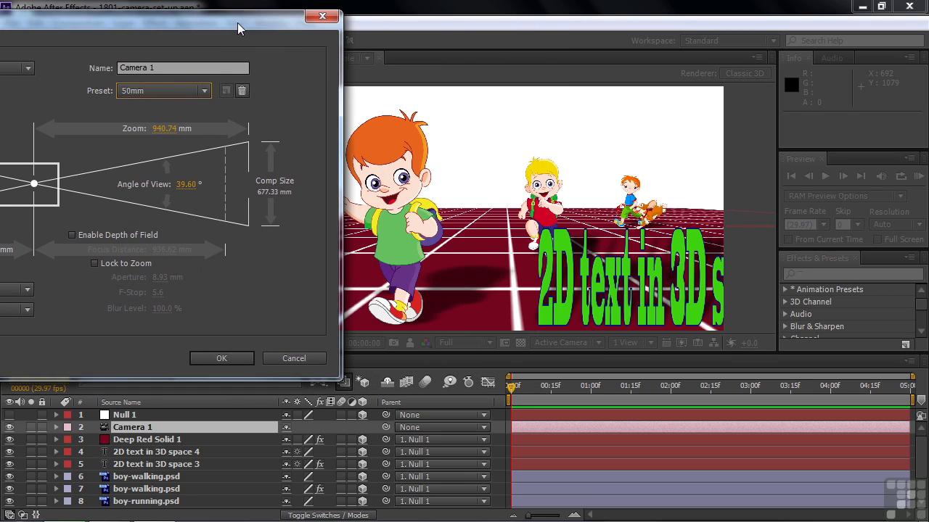
click(70, 235)
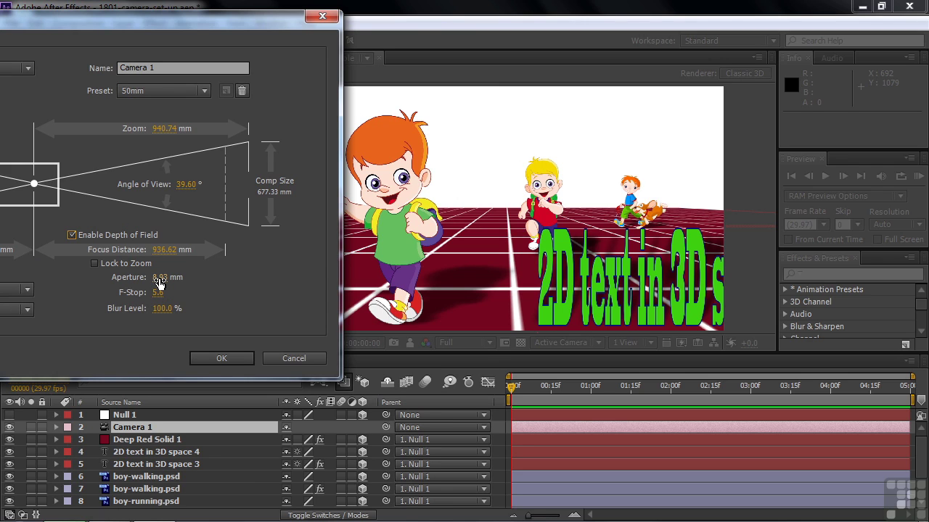
drag(160, 280, 204, 278)
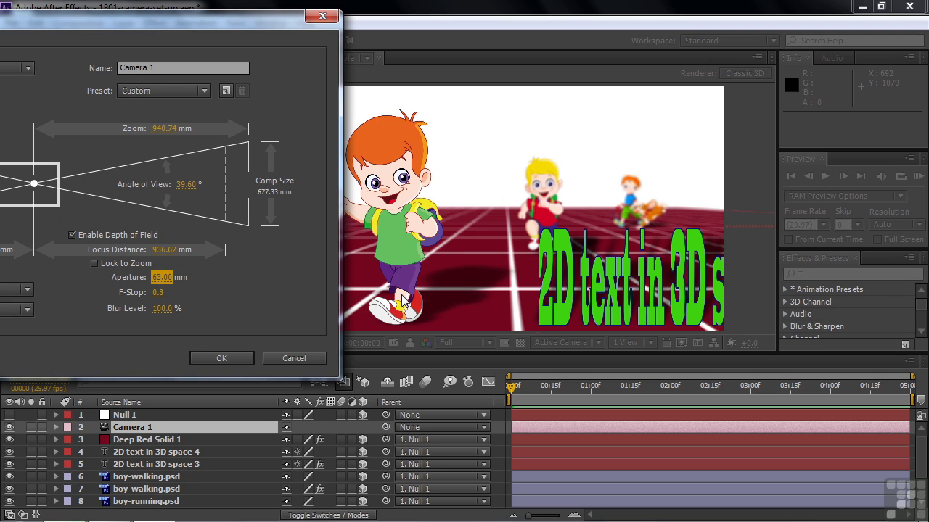
drag(157, 283, 165, 283)
drag(229, 22, 459, 25)
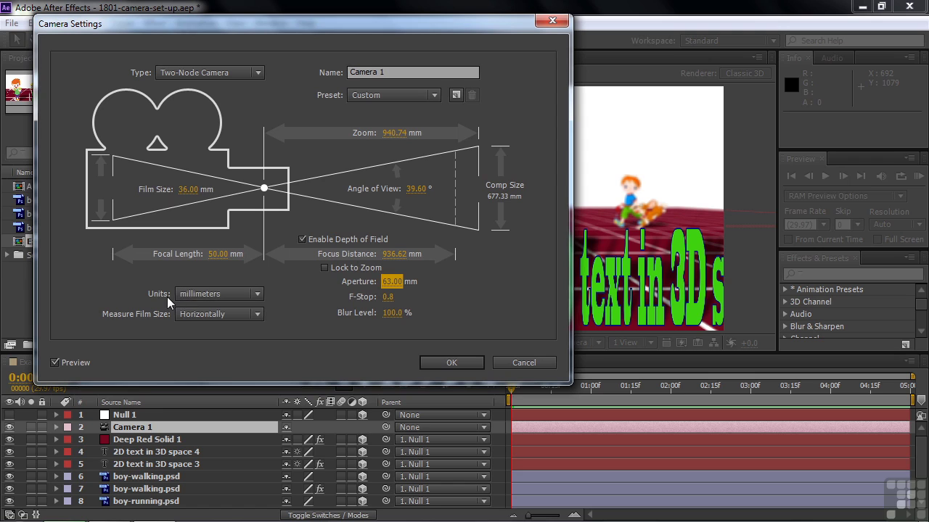
- Switch the camera measurement units to pixels, preview the comp, and confirm the Camera Settings
click(258, 294)
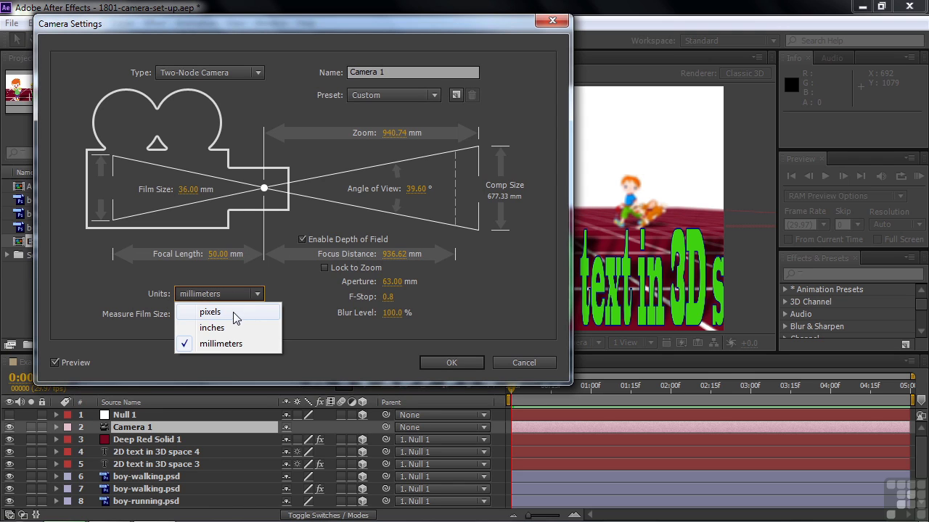
click(233, 312)
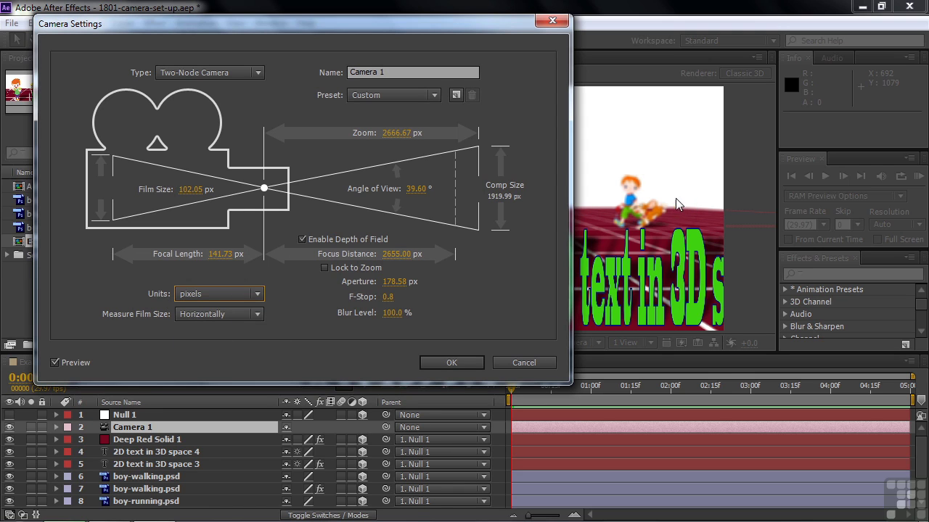
drag(478, 27, 317, 39)
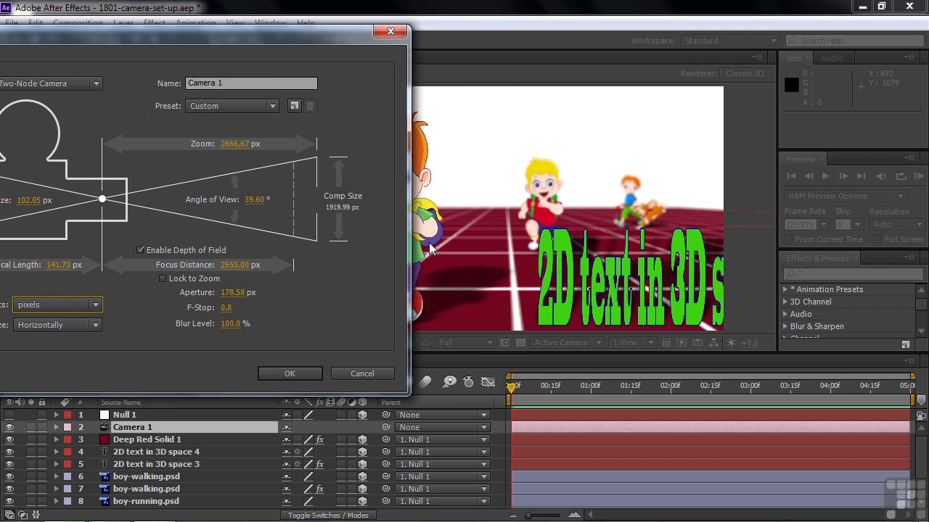
drag(234, 45, 340, 45)
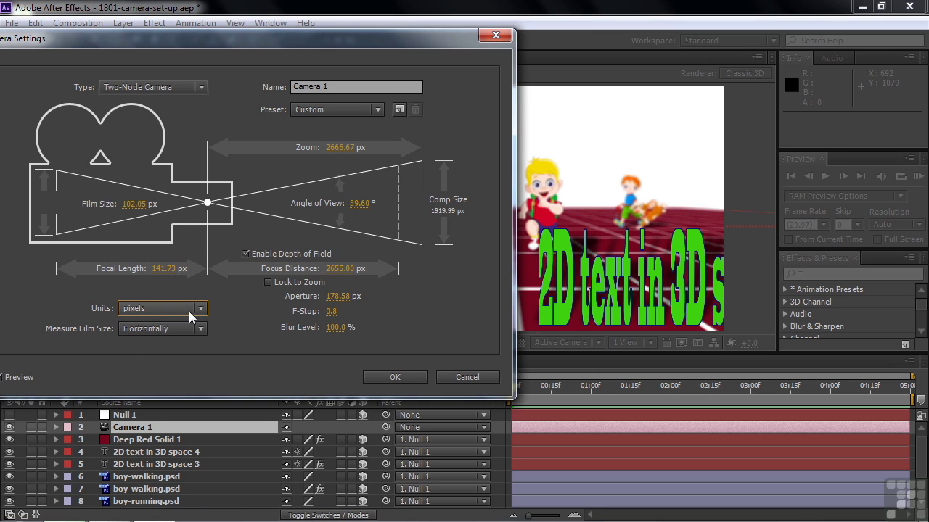
click(396, 376)
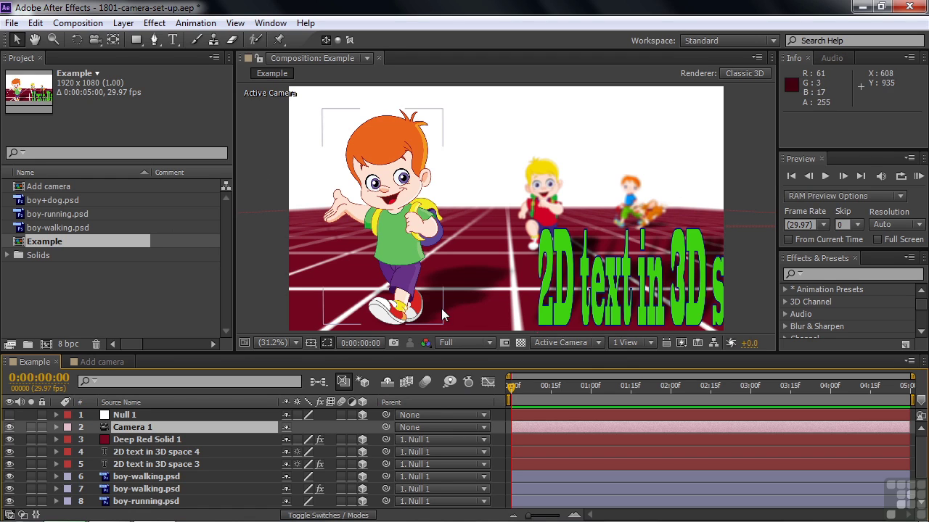
- Choose 2 Views - Horizontal, set the left view to Left, and select Camera 1
click(649, 343)
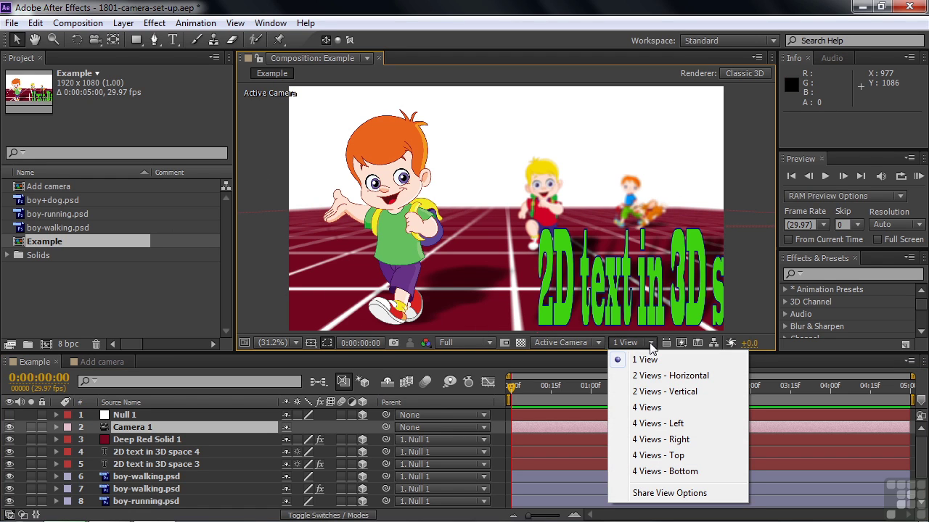
click(657, 376)
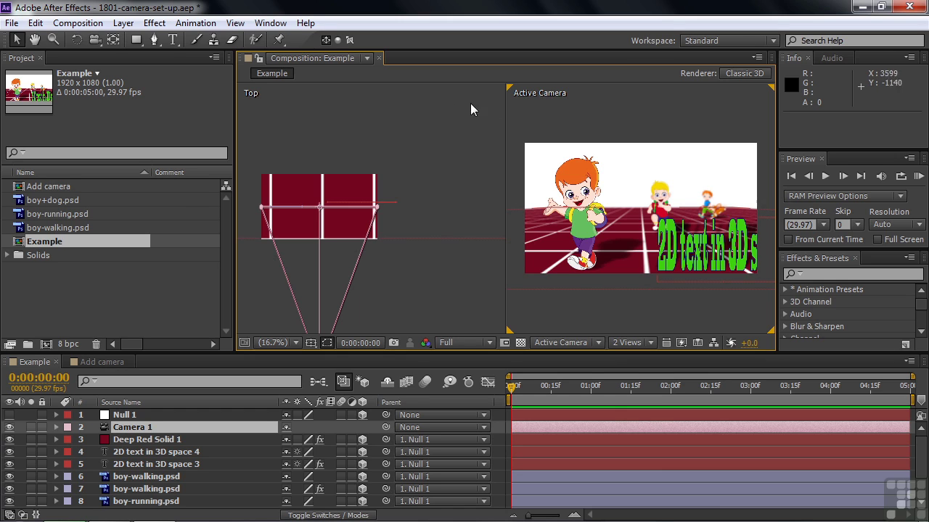
click(445, 101)
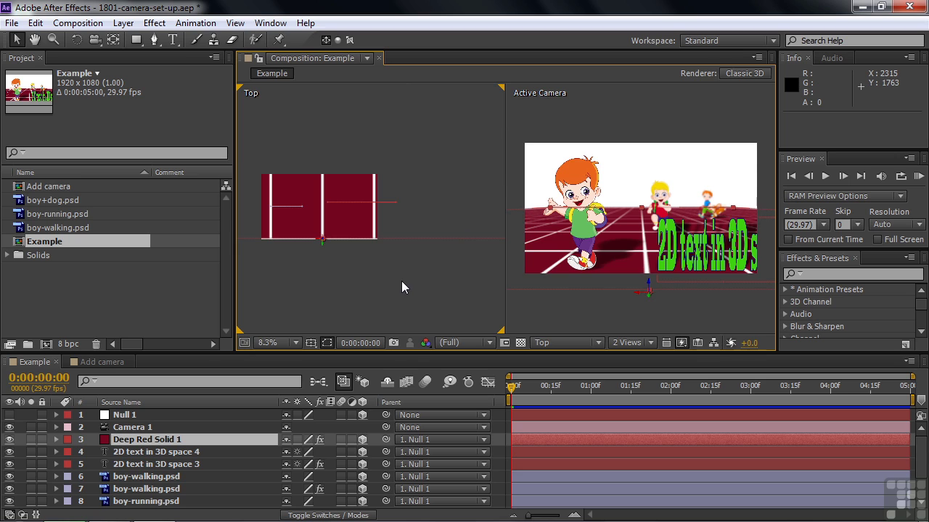
click(596, 343)
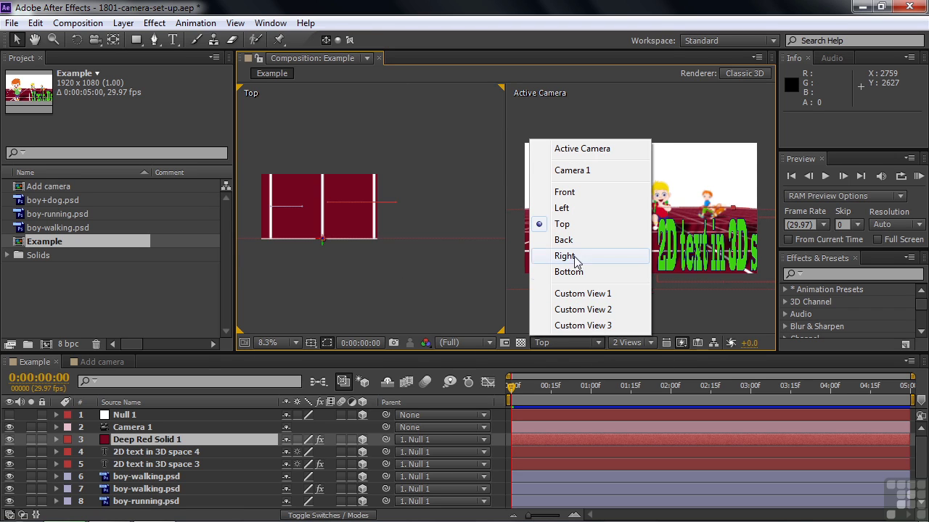
click(571, 210)
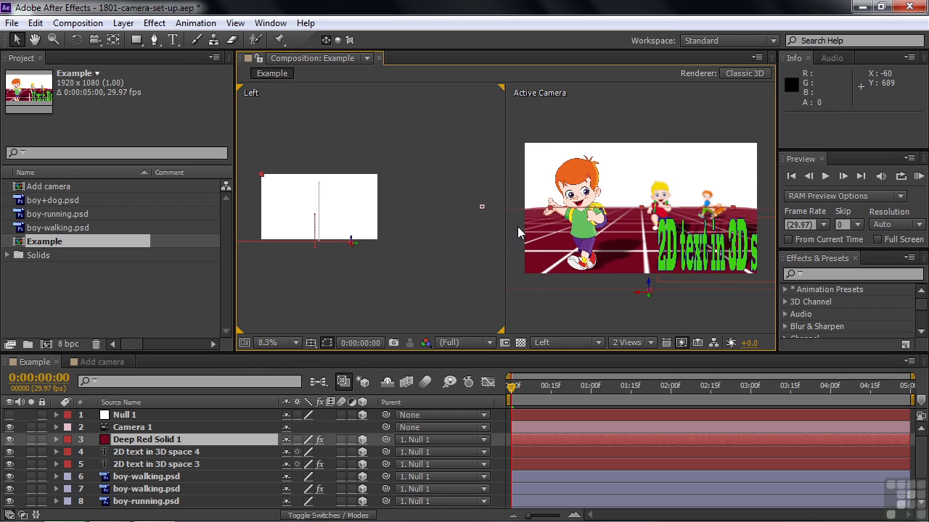
click(127, 427)
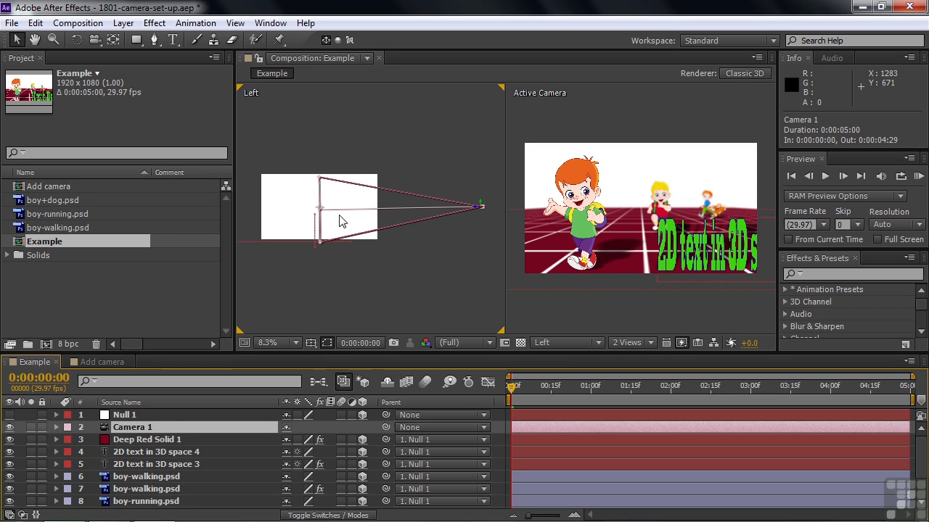
- Expand Camera 1's Camera Options and toggle Depth of Field off and back on to compare
click(56, 427)
click(70, 440)
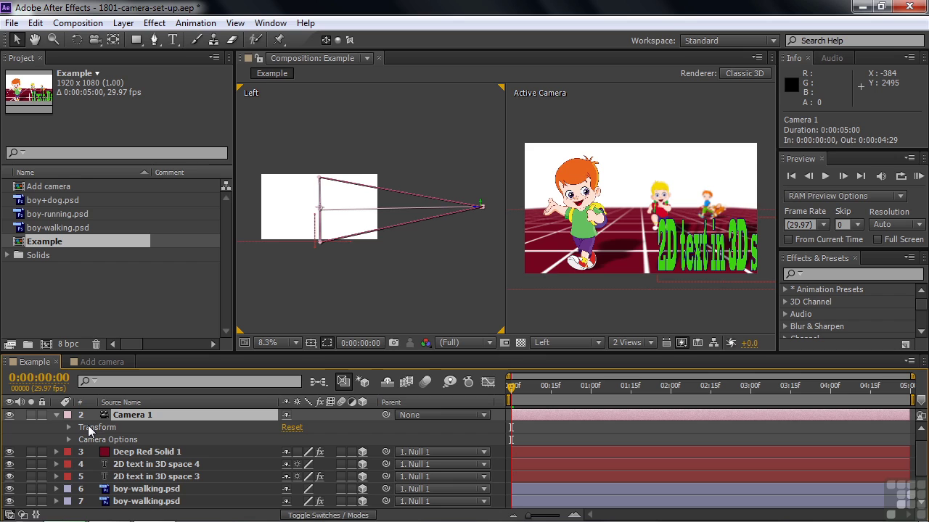
click(69, 439)
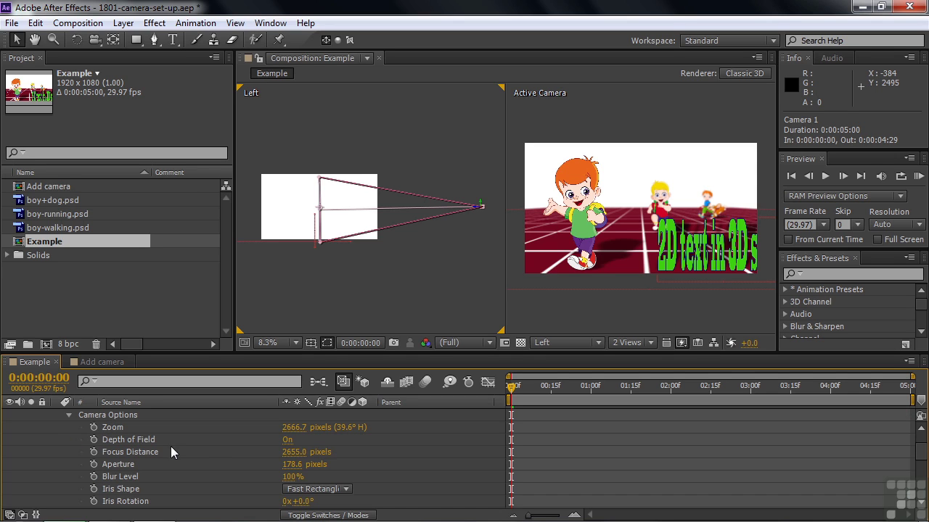
click(287, 443)
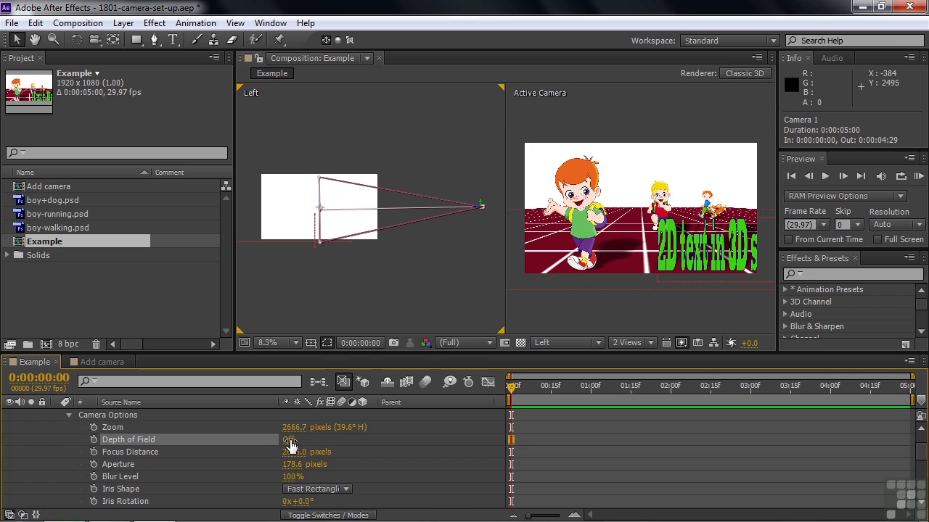
click(287, 441)
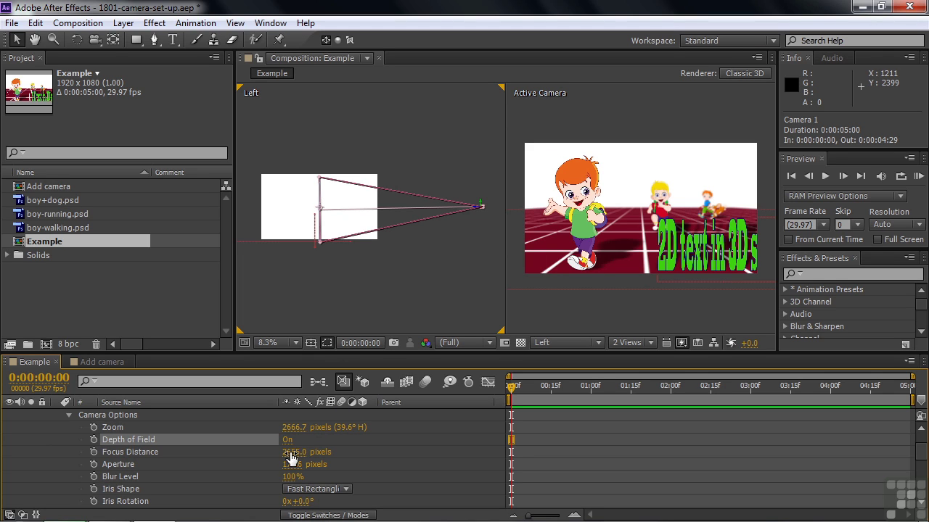
- Scrub Camera 1's Focus Distance through 4195 and 2545 down to 685 pixels
drag(290, 457, 406, 457)
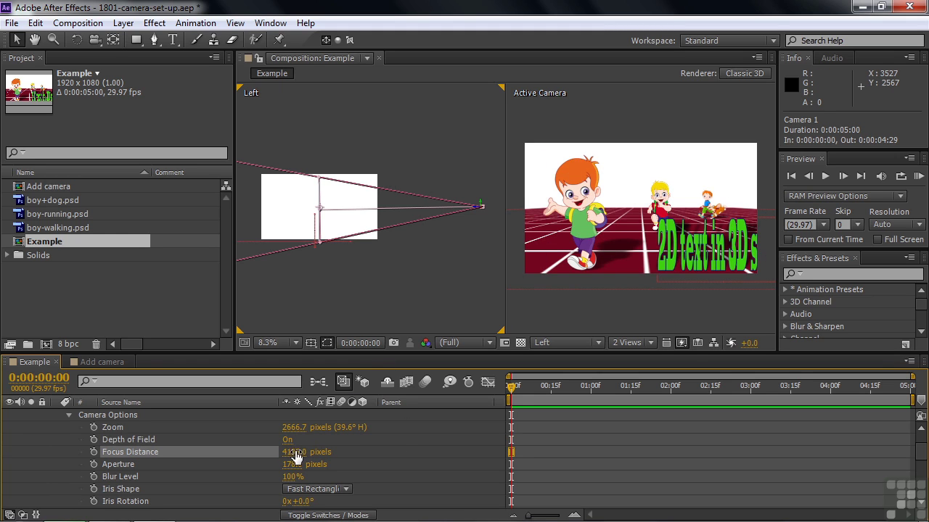
drag(296, 455, 137, 464)
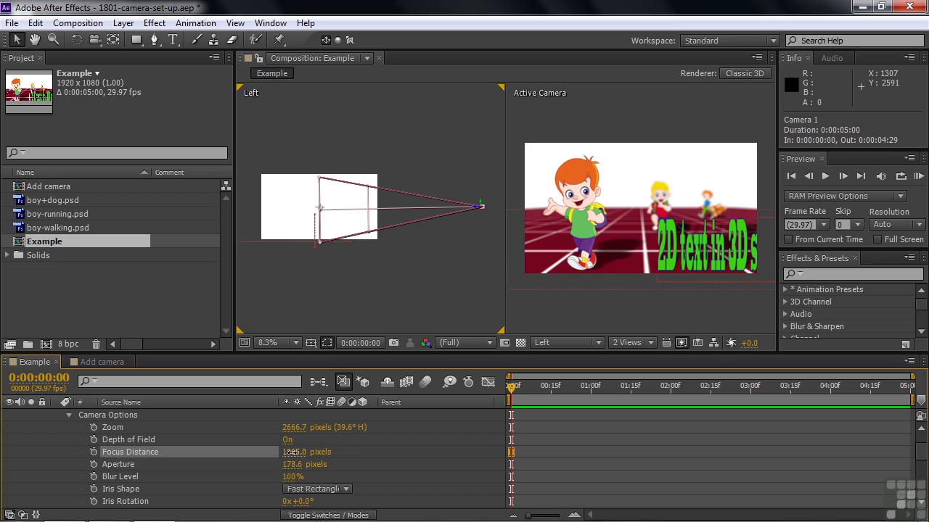
drag(290, 452, 147, 502)
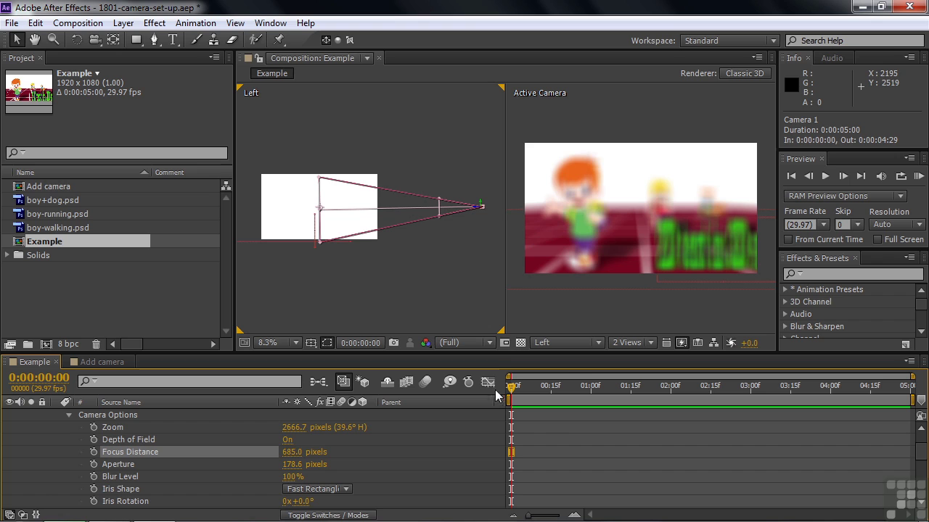
- Select boy+dog.psd, then pan and zoom out the Left view until camera and layers fit
scroll(899, 457, down, 5)
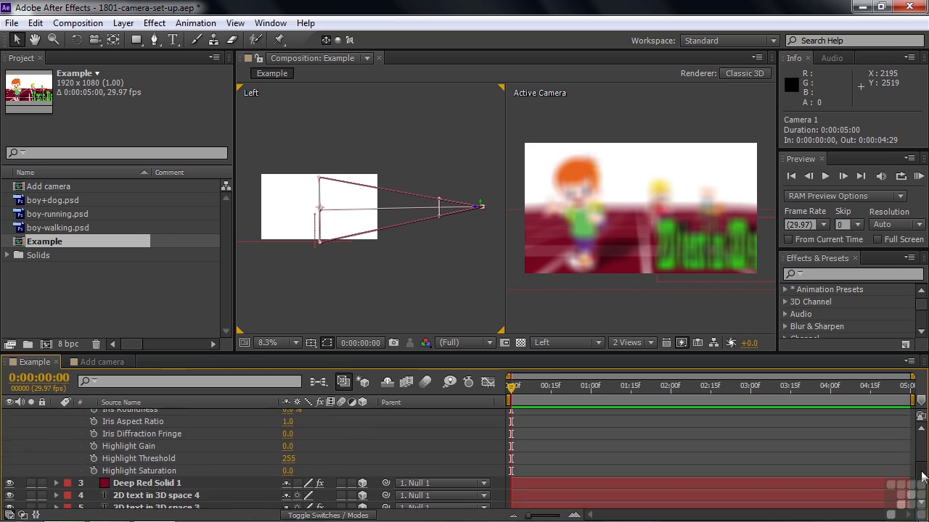
scroll(923, 476, down, 3)
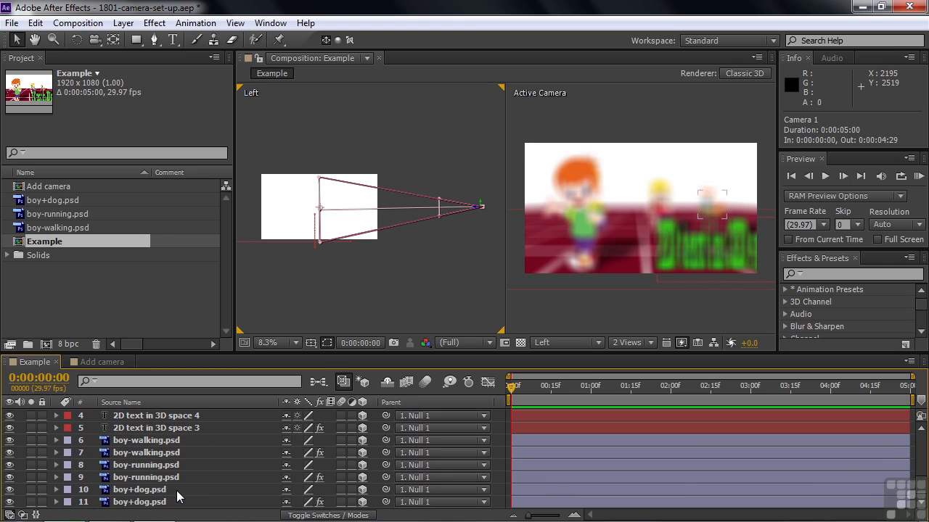
click(138, 491)
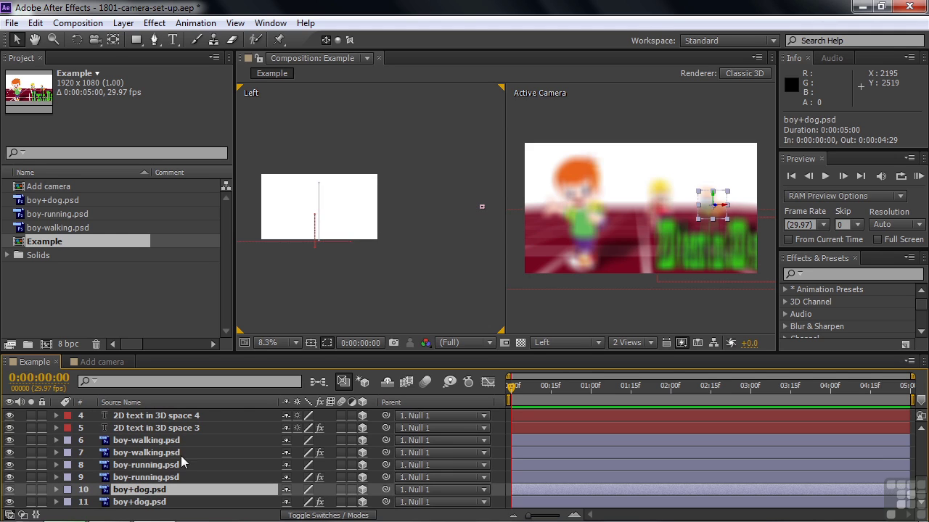
key(h)
drag(288, 287, 287, 209)
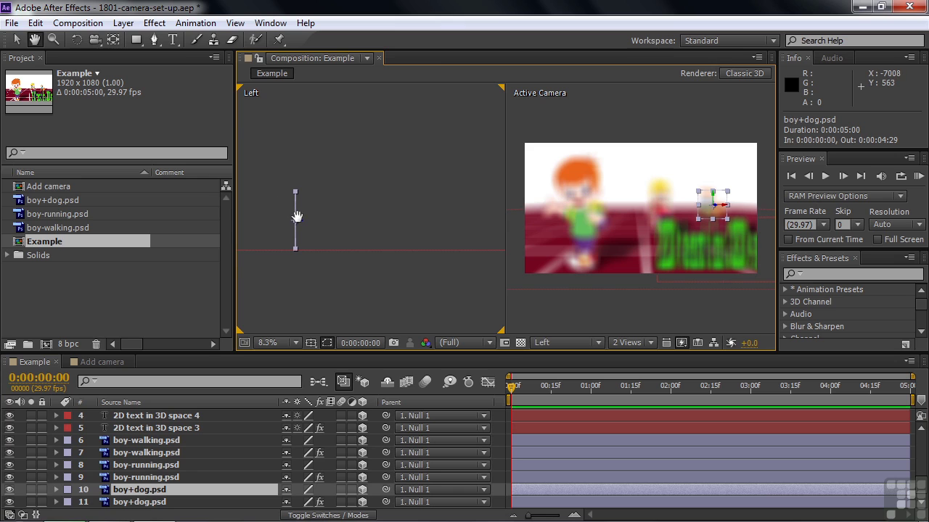
drag(419, 293, 331, 290)
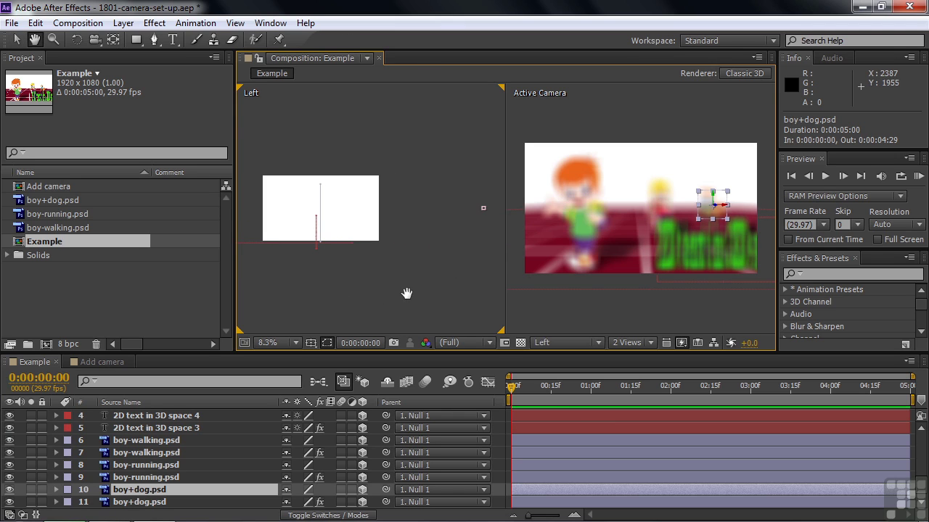
key(v)
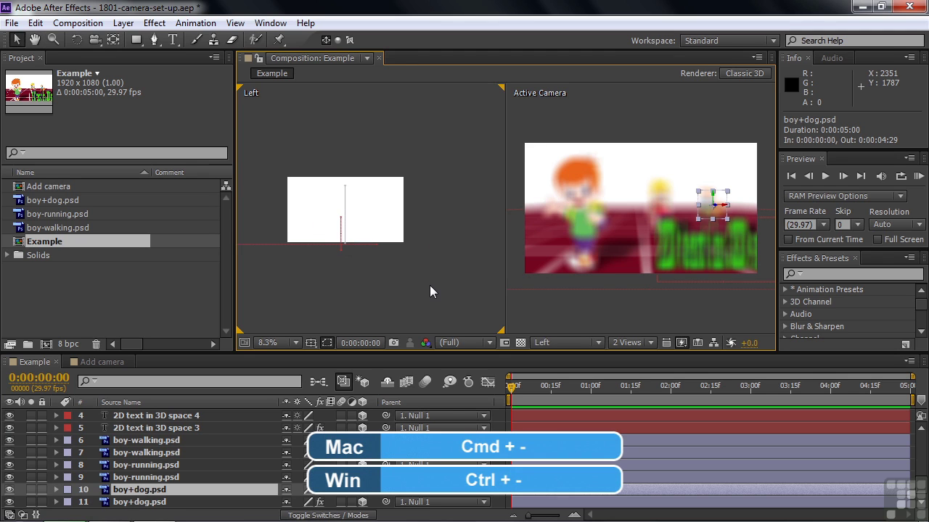
key(ctrl+minus)
key(ctrl+minus)
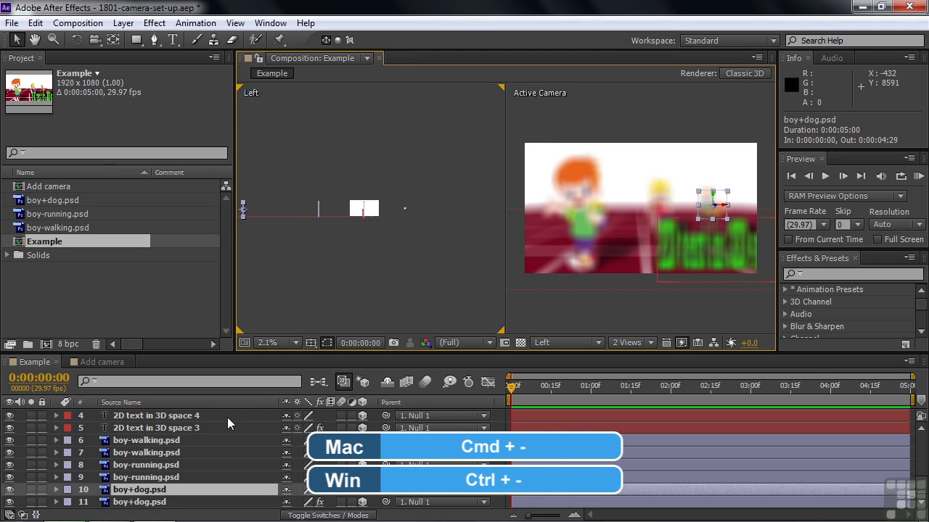
scroll(923, 478, up, 3)
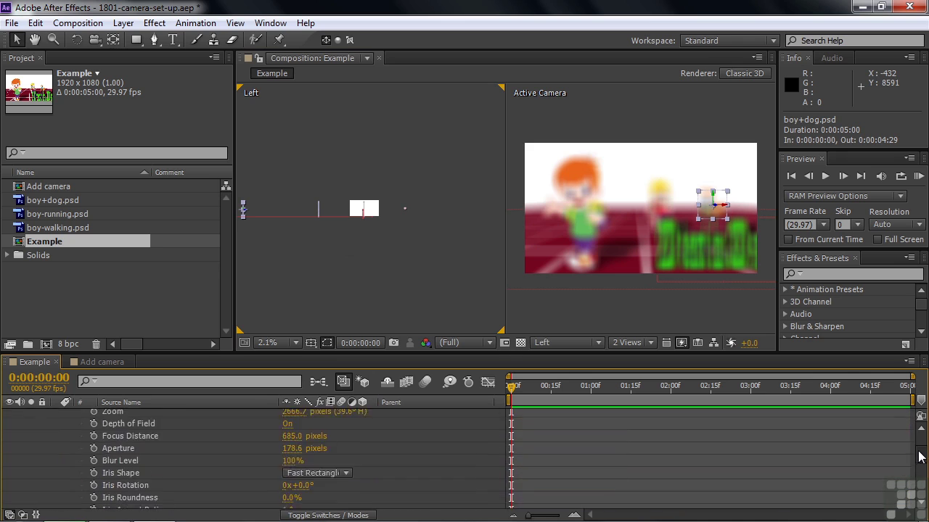
scroll(919, 455, up, 3)
- Select Camera 1 and try other Focus Distance values, starting with 9000 pixels
click(112, 428)
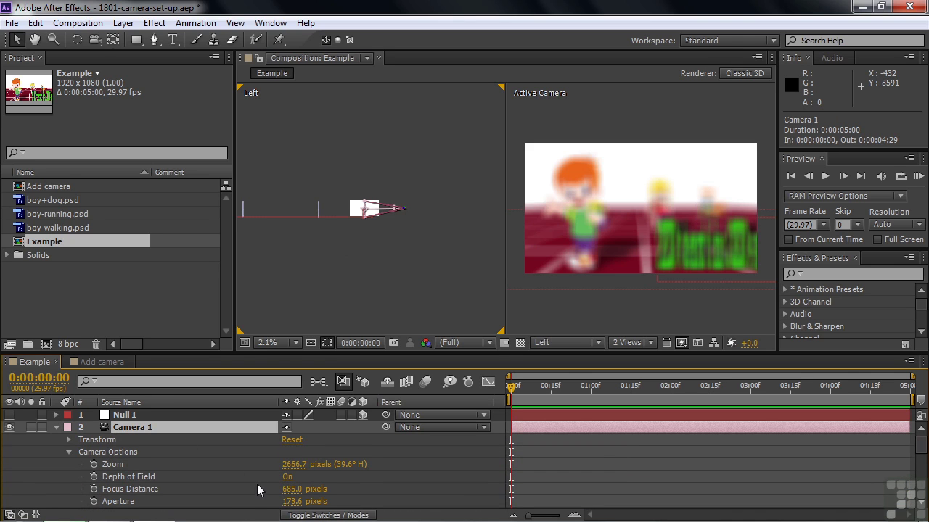
click(296, 490)
text(9000)
key(Tab)
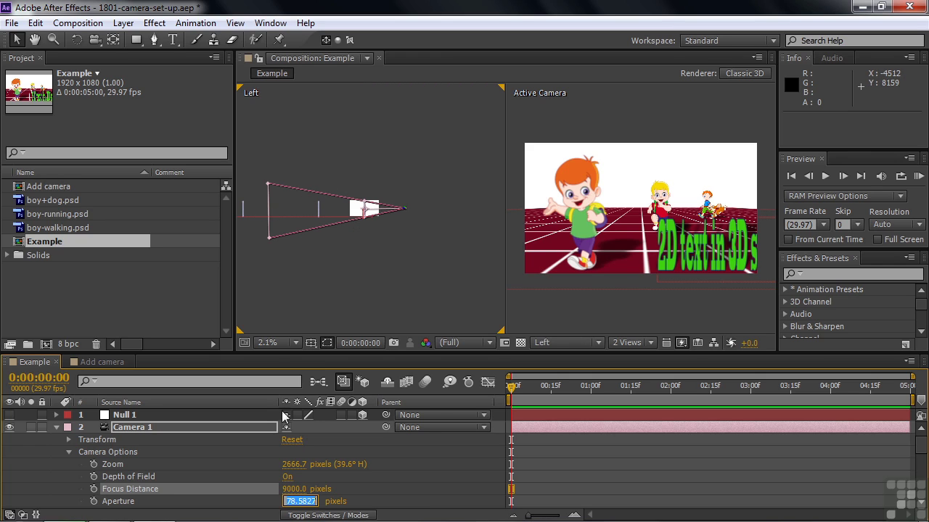
click(295, 490)
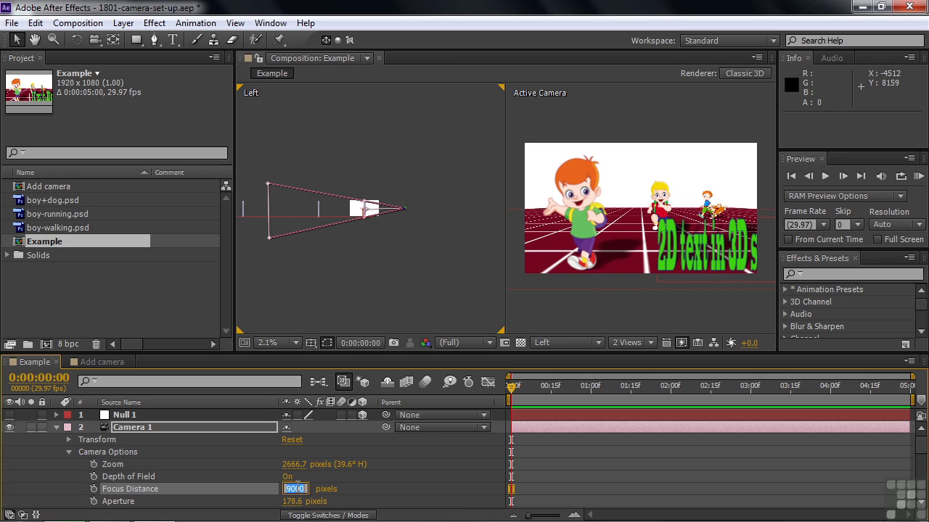
text(1100)
key(Return)
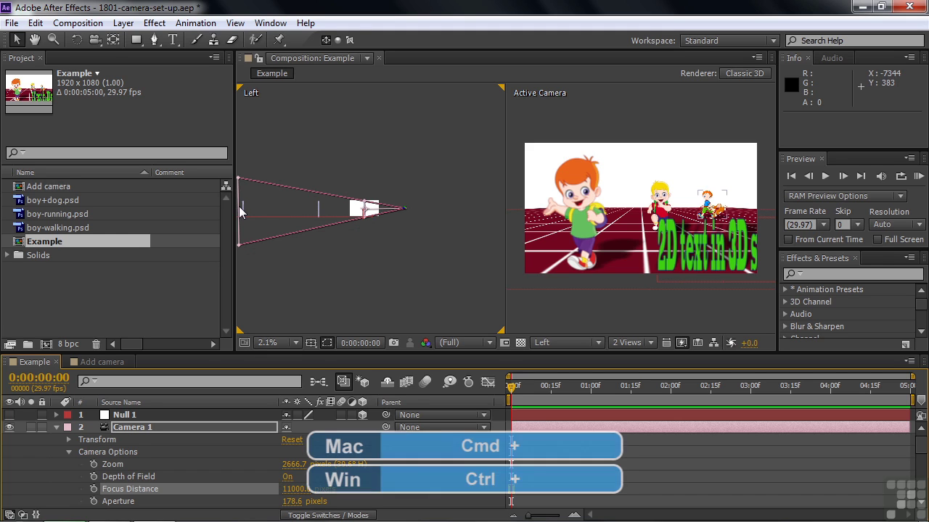
- Set the focus distance to 2500 pixels and keep the aperture at 178.6 pixels
key(ctrl+equal)
key(ctrl+equal)
key(ctrl+equal)
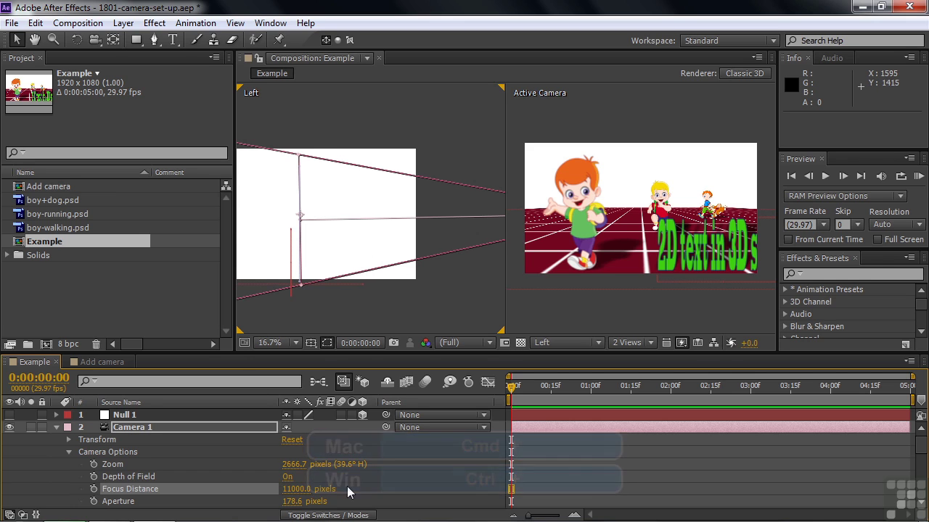
click(290, 489)
text(25)
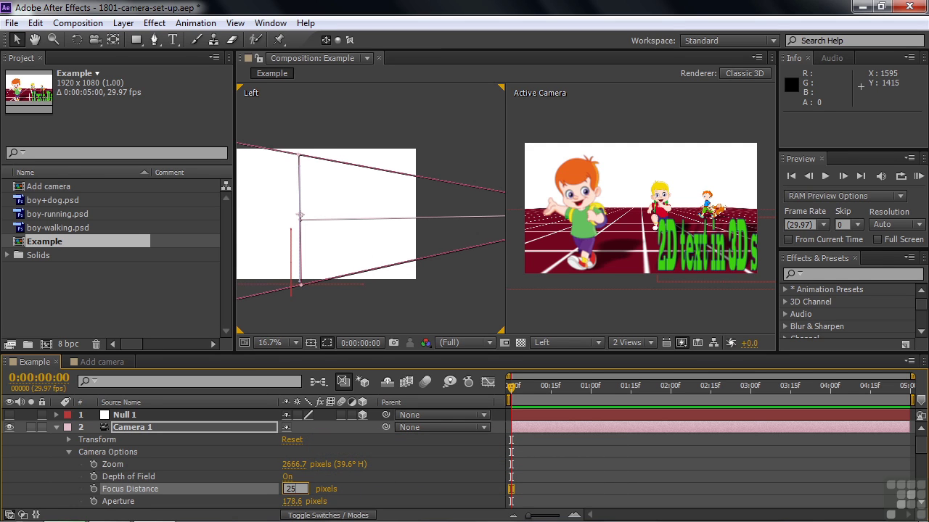
text(00)
key(Tab)
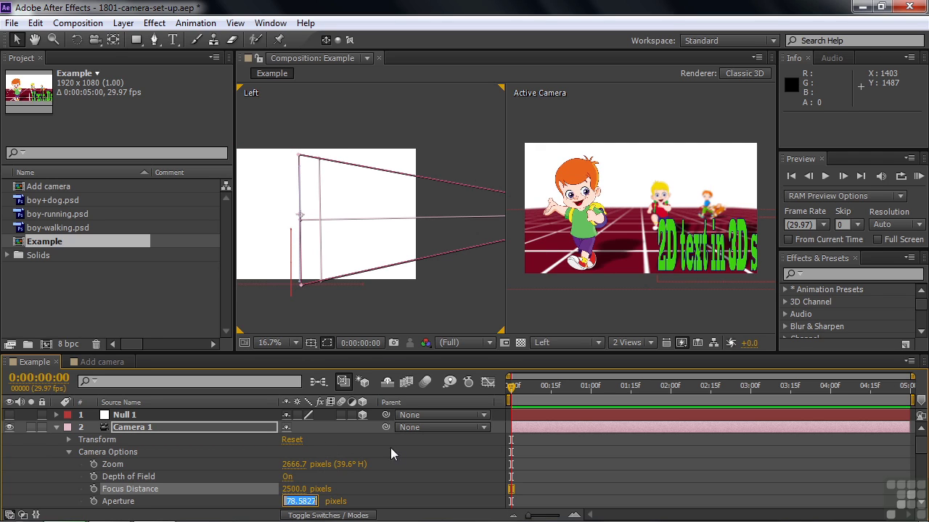
text(178.6)
click(391, 453)
- Drag Camera 1's point of interest in the Left and Top views to 978, 534, 66
click(142, 427)
click(69, 440)
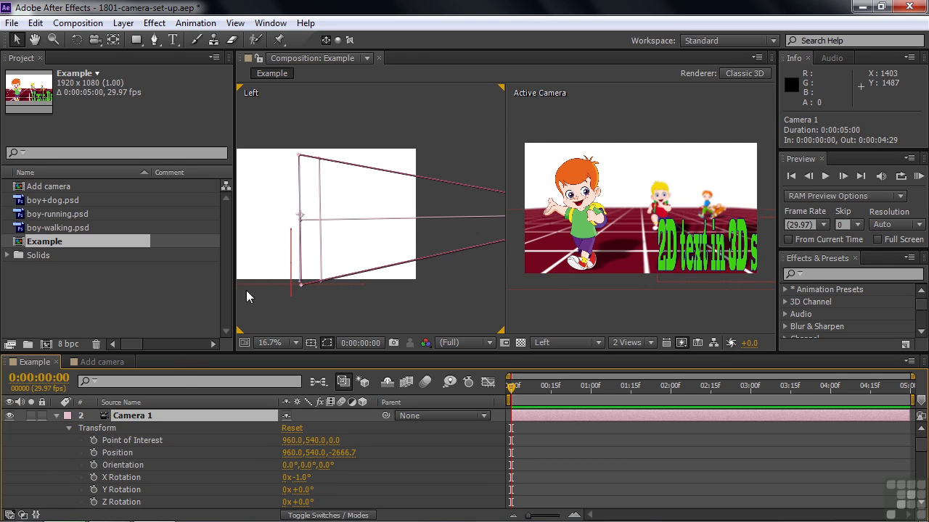
mouse_move(302, 216)
mouse_down()
mouse_move(305, 267)
mouse_move(305, 150)
mouse_move(303, 238)
mouse_move(292, 190)
mouse_move(300, 219)
mouse_up()
click(598, 342)
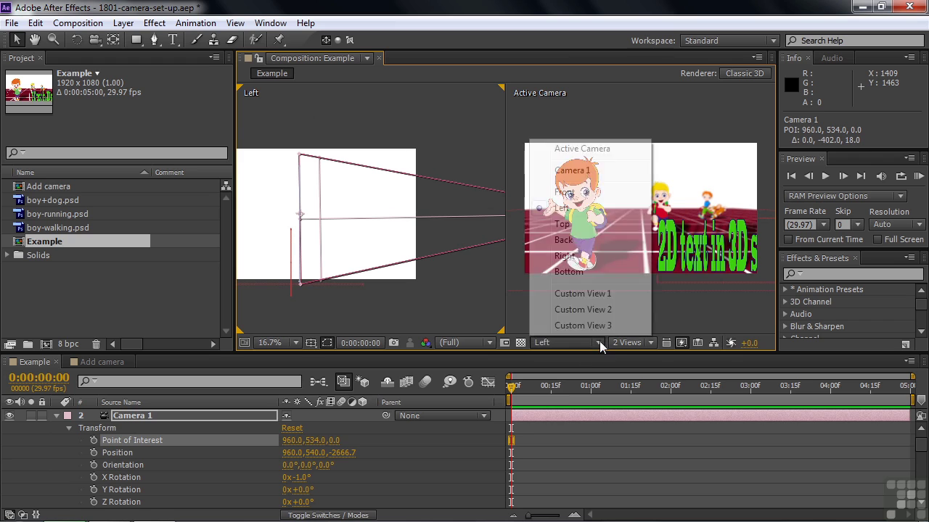
click(584, 230)
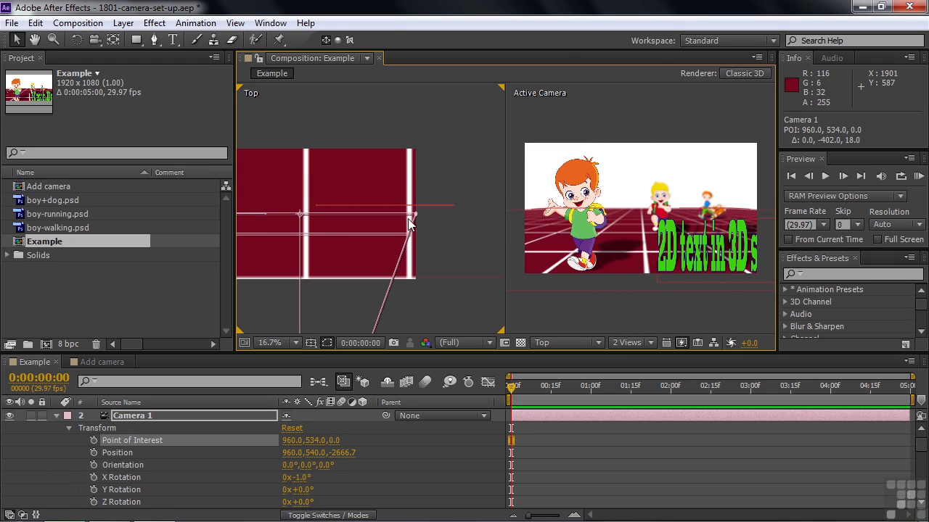
mouse_move(301, 215)
mouse_down()
mouse_move(348, 224)
mouse_move(265, 212)
mouse_move(306, 208)
mouse_up()
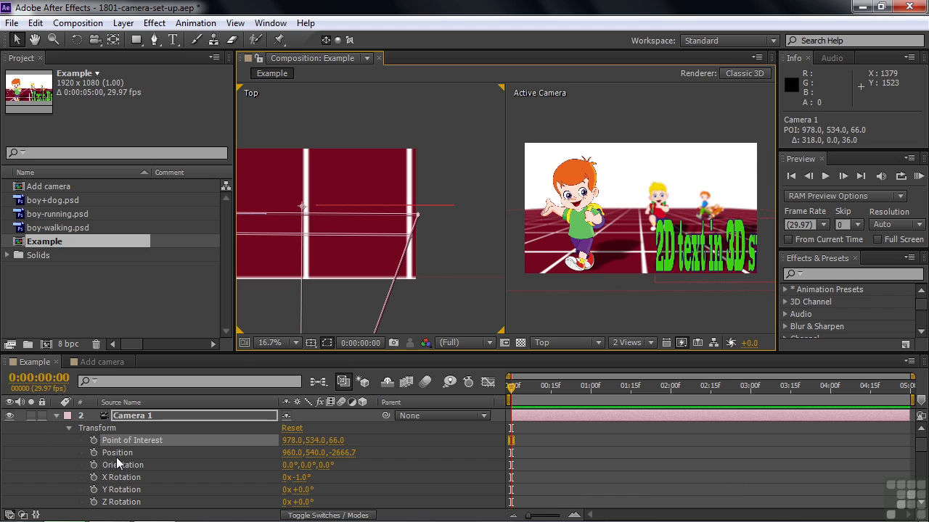
- Scrub Camera 1's Zoom to 1766.7 pixels and Focus Distance to 7550 pixels
click(69, 428)
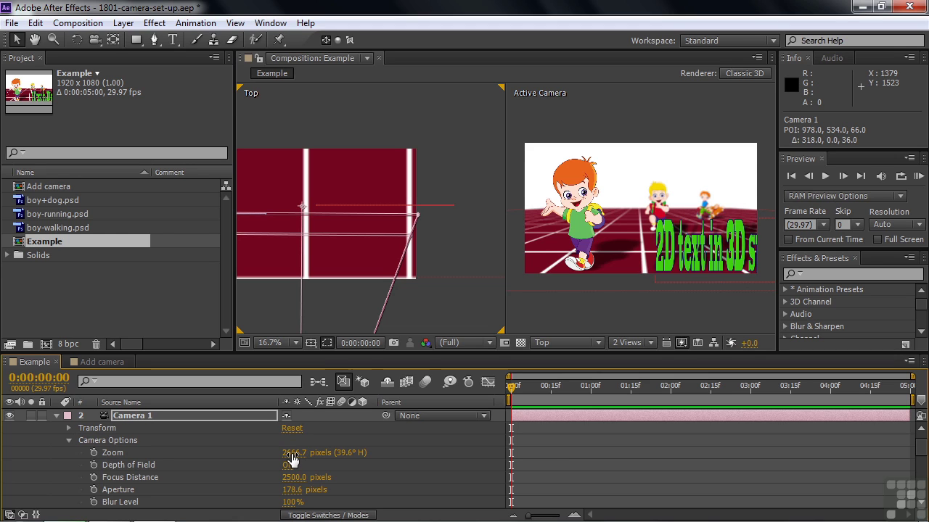
drag(293, 455, 357, 449)
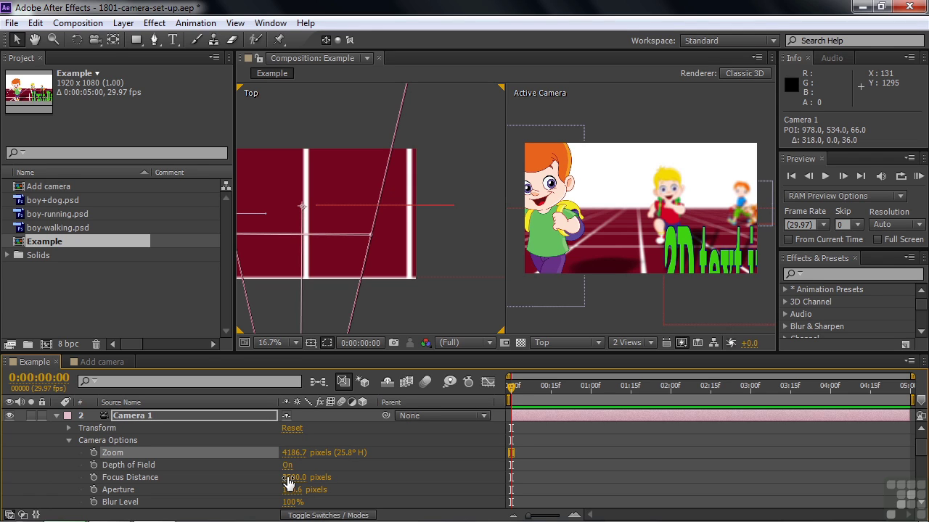
drag(288, 481, 586, 471)
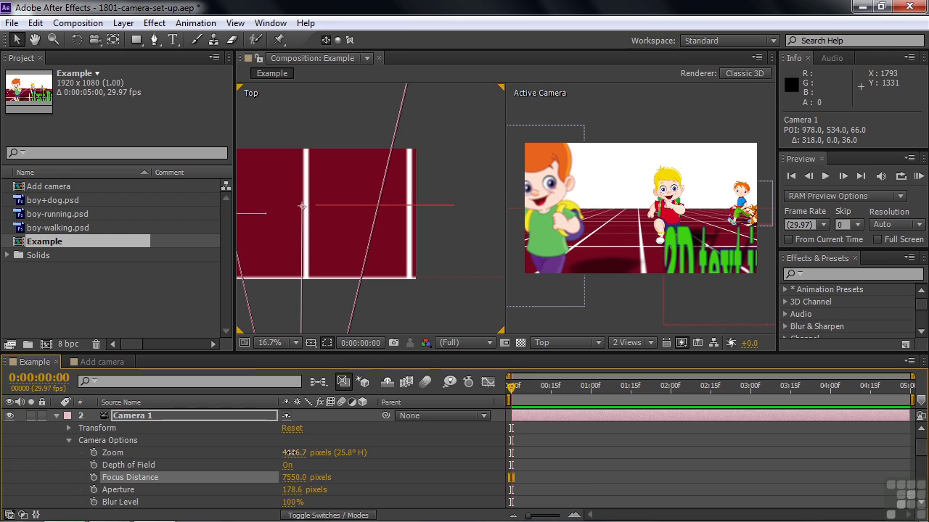
drag(288, 453, 106, 466)
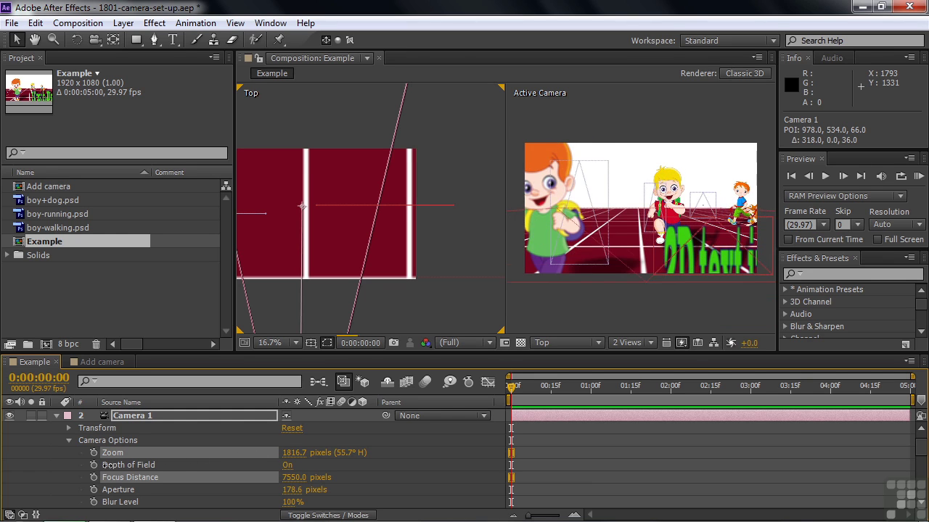
drag(290, 454, 272, 454)
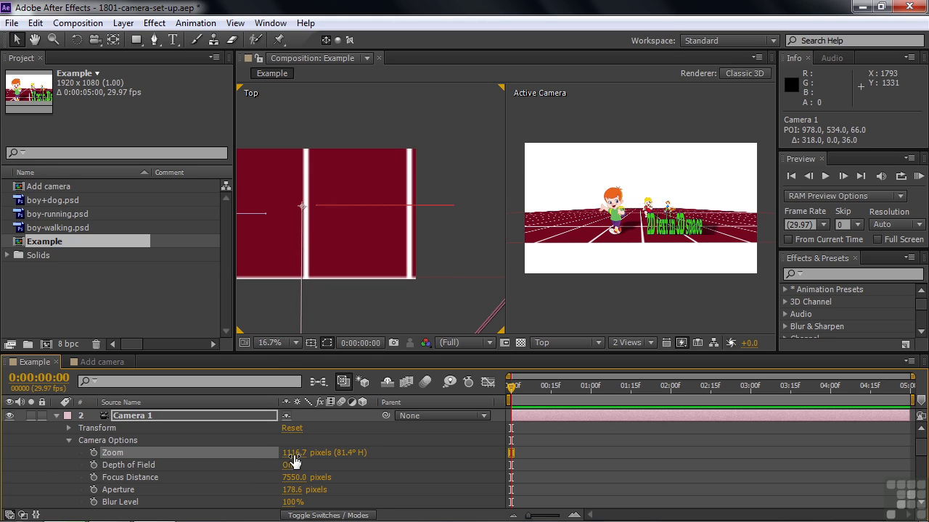
drag(285, 453, 364, 450)
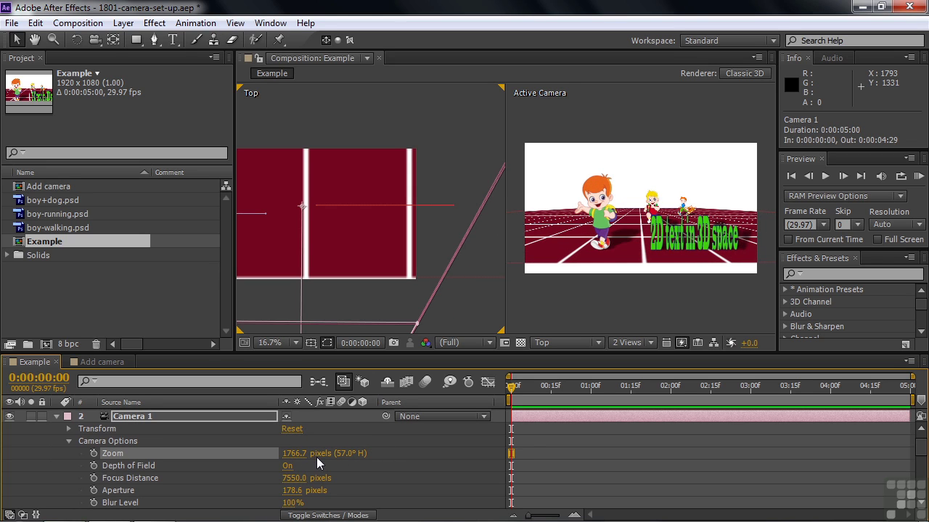
- Switch to the Add camera composition and hide its Parent column
click(94, 362)
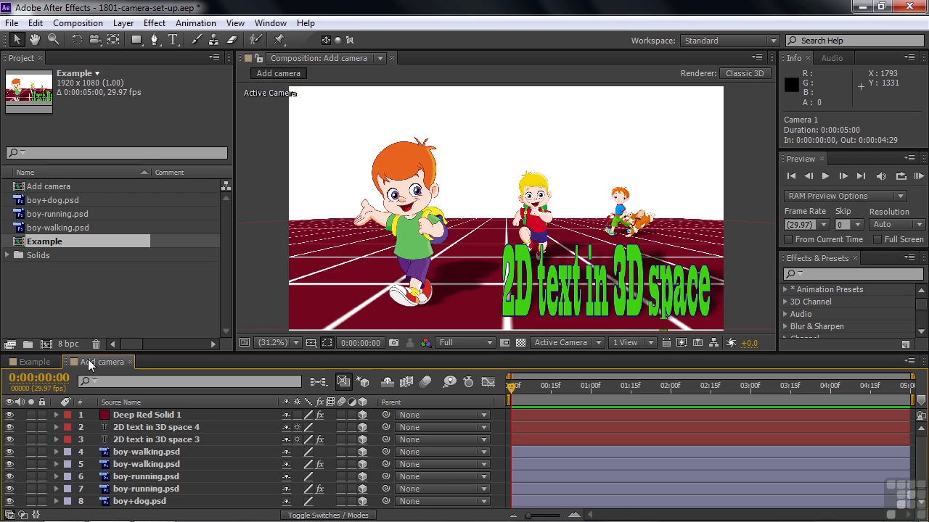
right_click(427, 401)
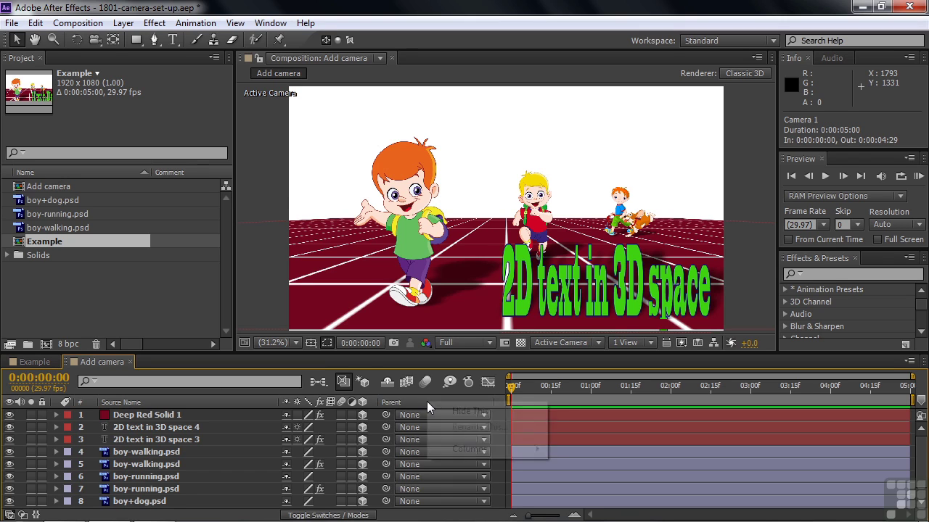
click(462, 410)
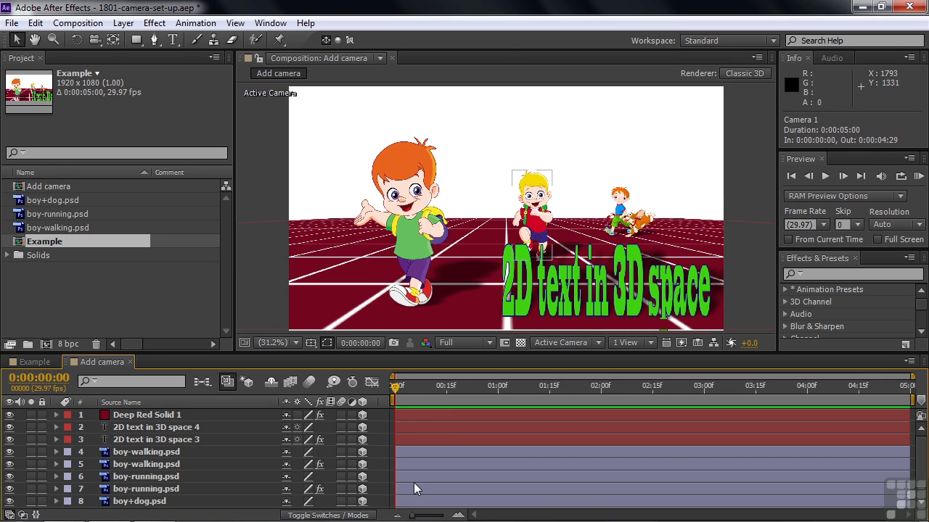
- Look through the layer menus, then bring up the timeline's context menu to add a layer
click(123, 23)
mouse_move(130, 39)
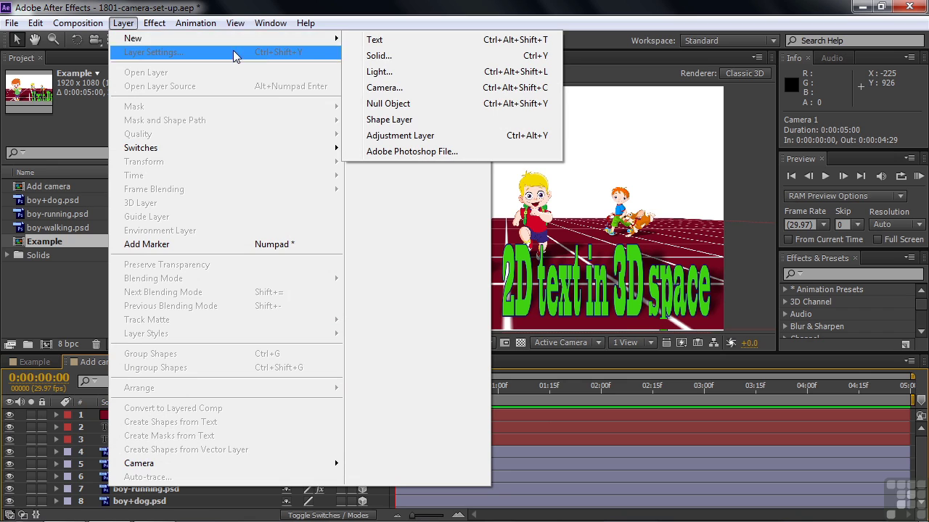
click(21, 456)
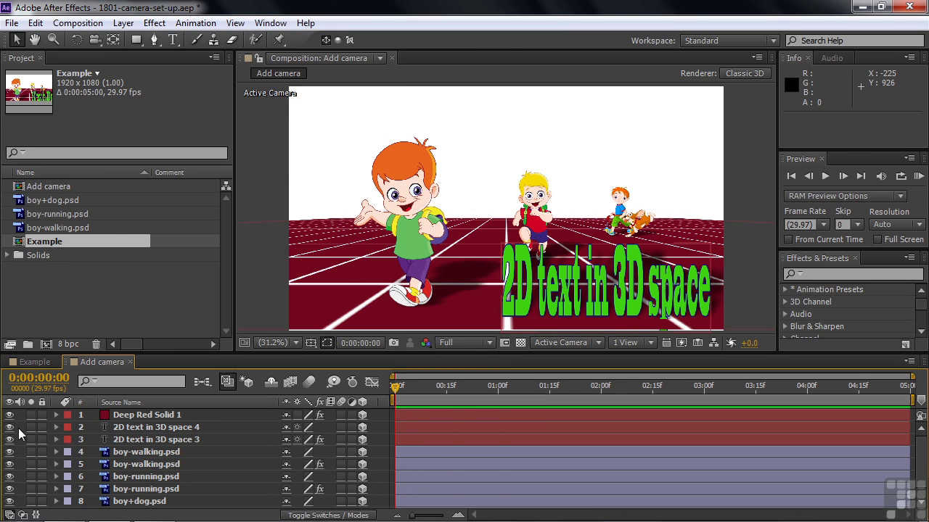
right_click(151, 451)
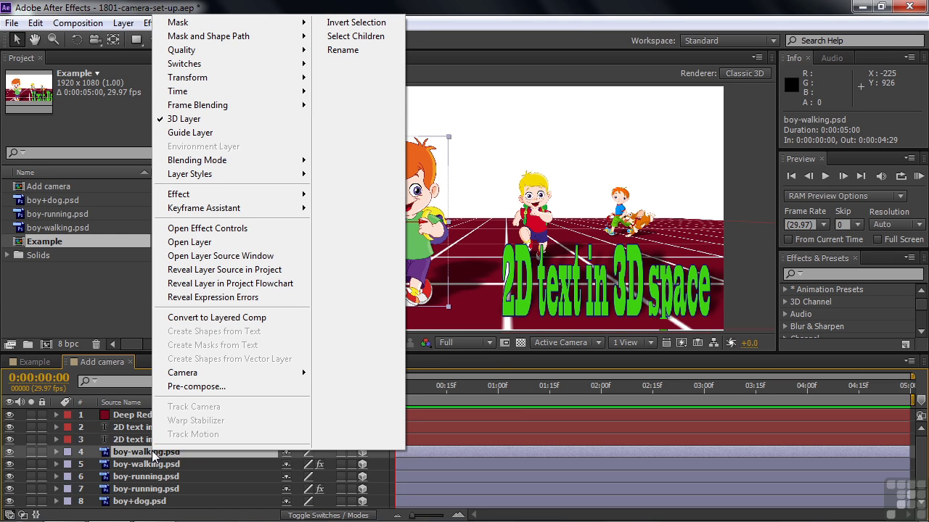
click(21, 461)
right_click(19, 451)
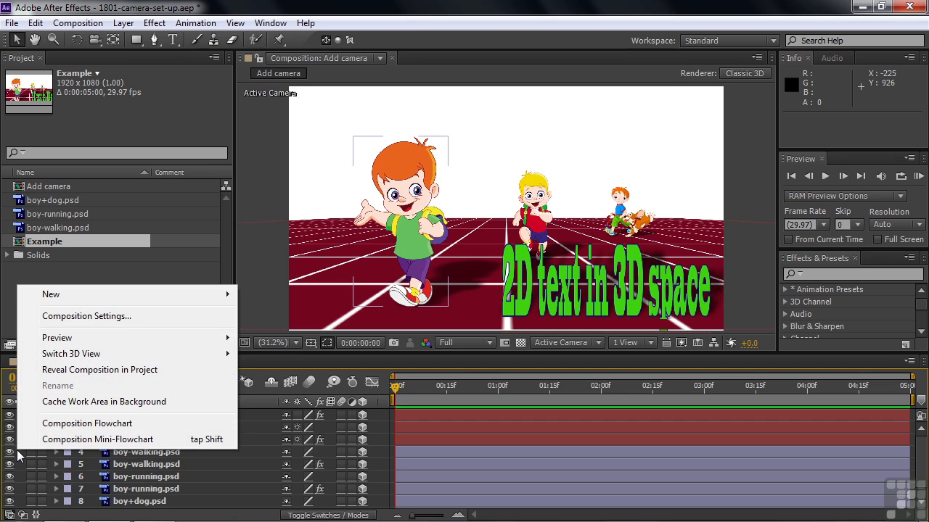
- Configure the new camera with the 50mm preset, One-Node type, and depth of field disabled
mouse_move(53, 299)
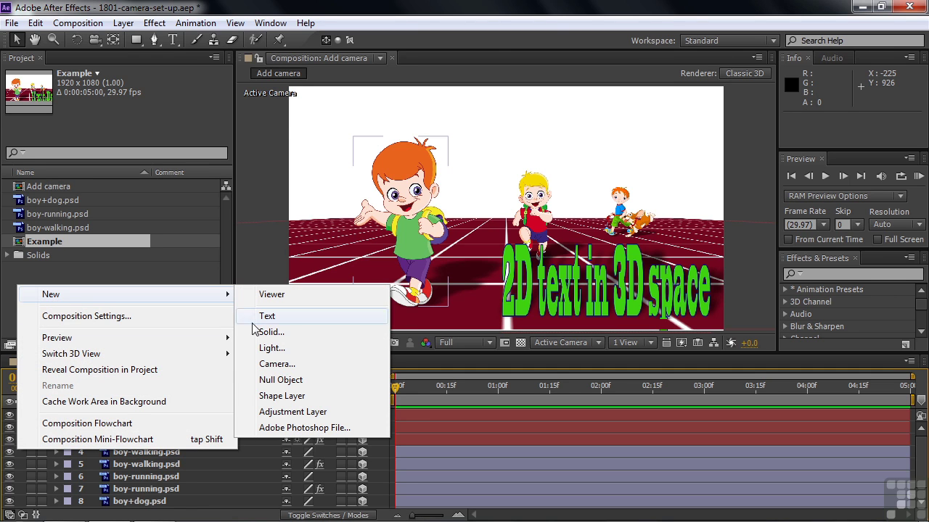
click(276, 364)
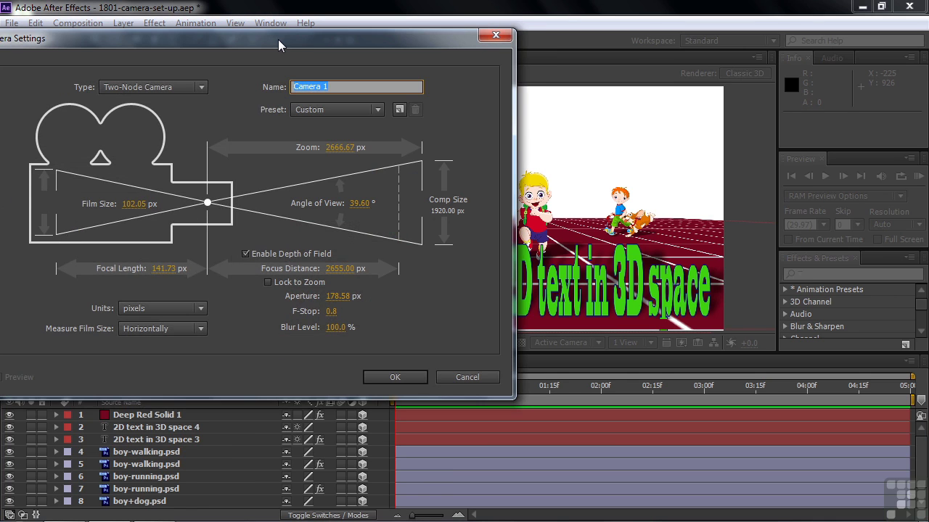
drag(278, 39, 370, 42)
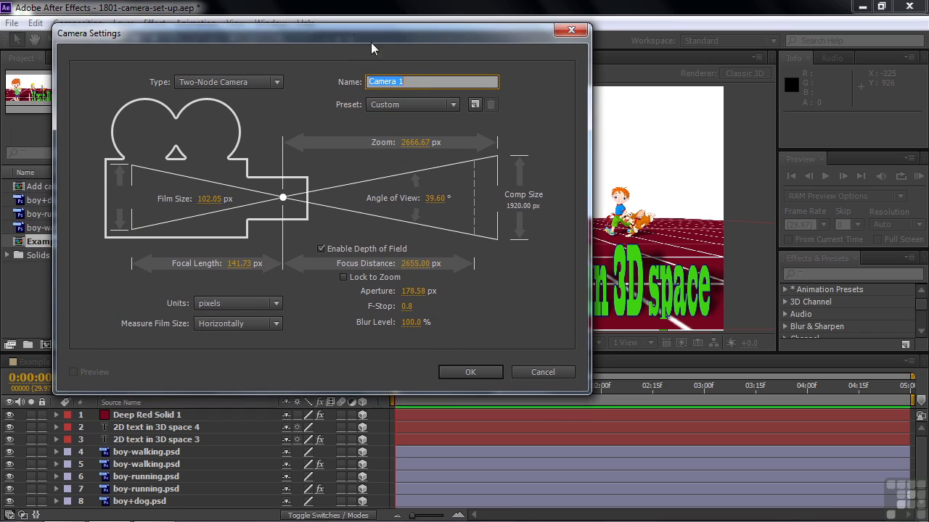
click(451, 104)
click(402, 224)
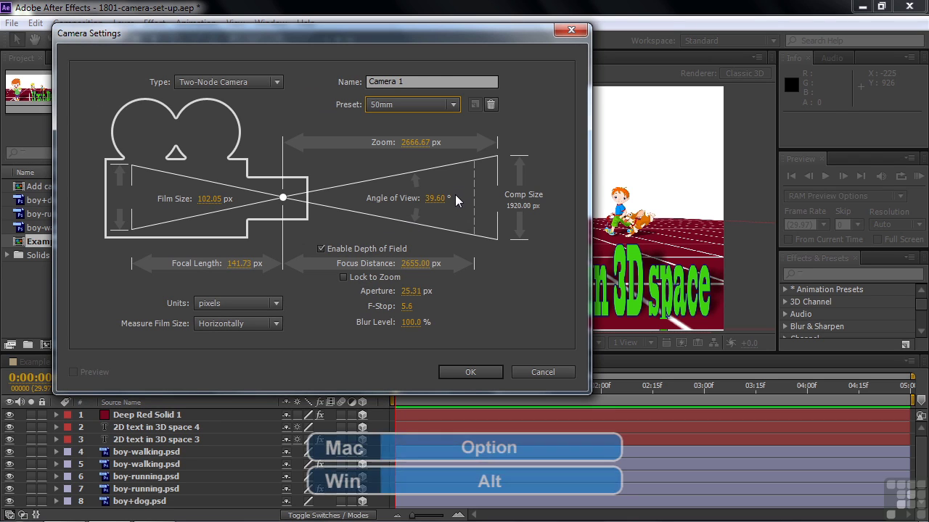
click(491, 105)
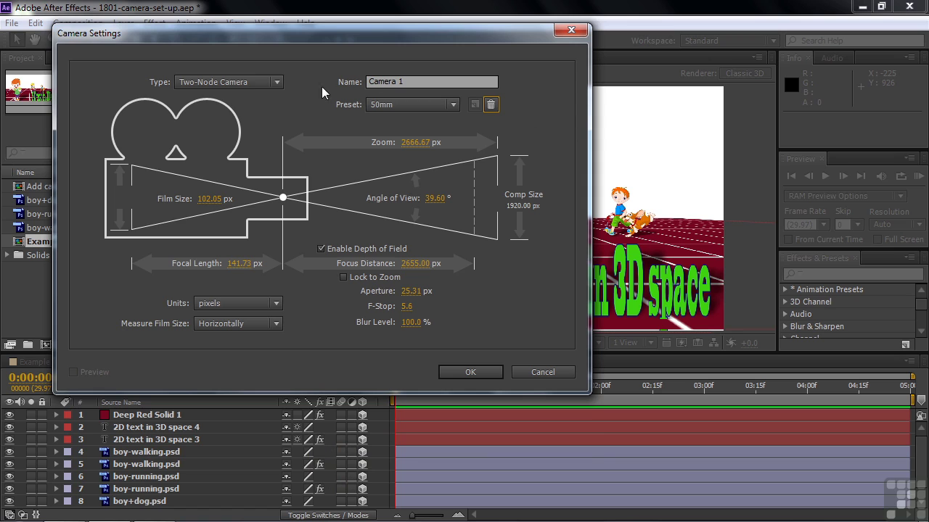
click(278, 85)
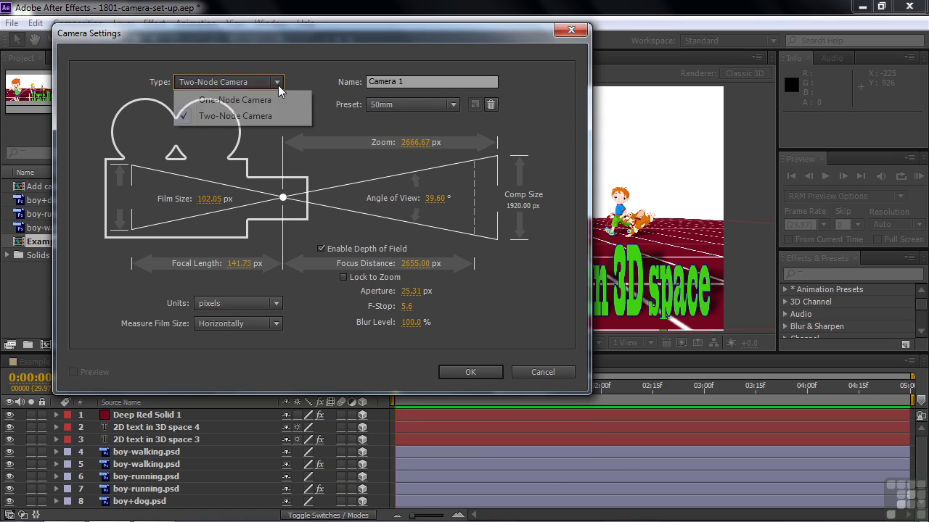
click(241, 98)
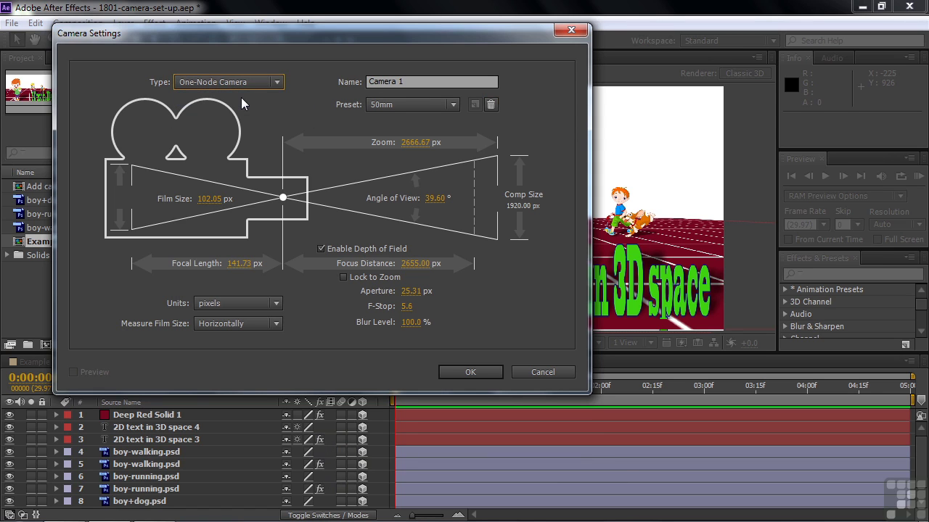
click(321, 248)
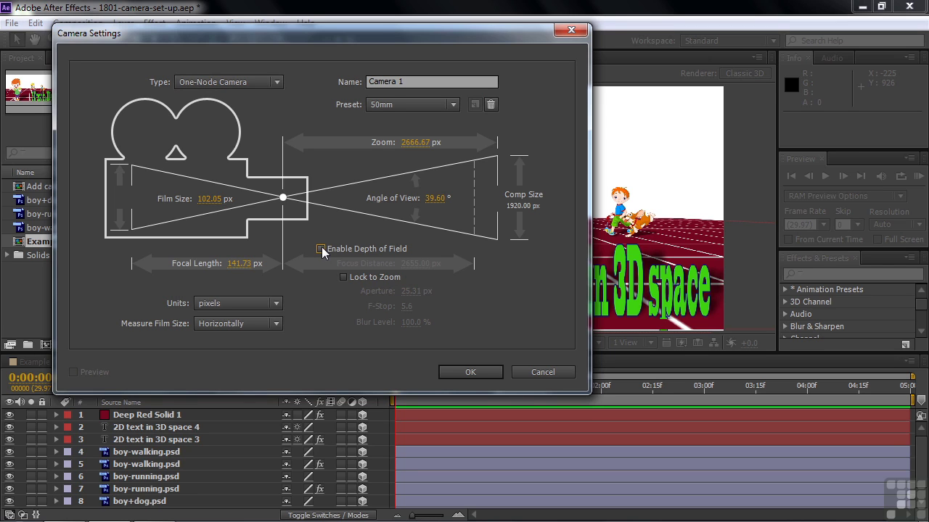
click(276, 303)
- Create Camera 1, review its settings without changes, and expand its layer properties
click(473, 372)
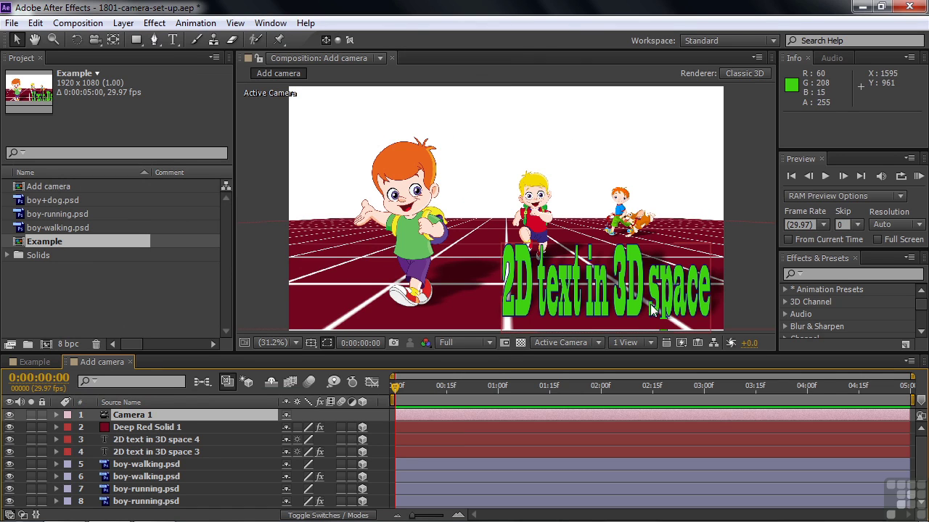
double_click(105, 418)
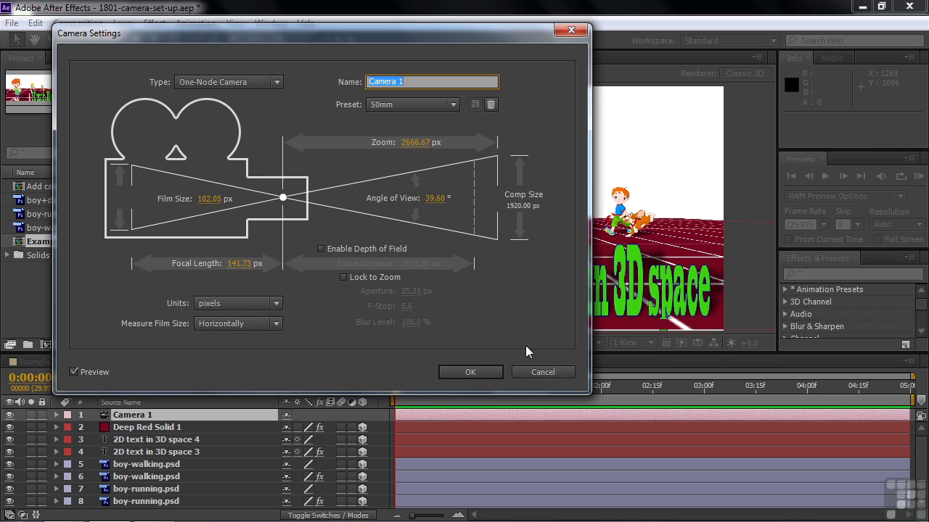
click(537, 372)
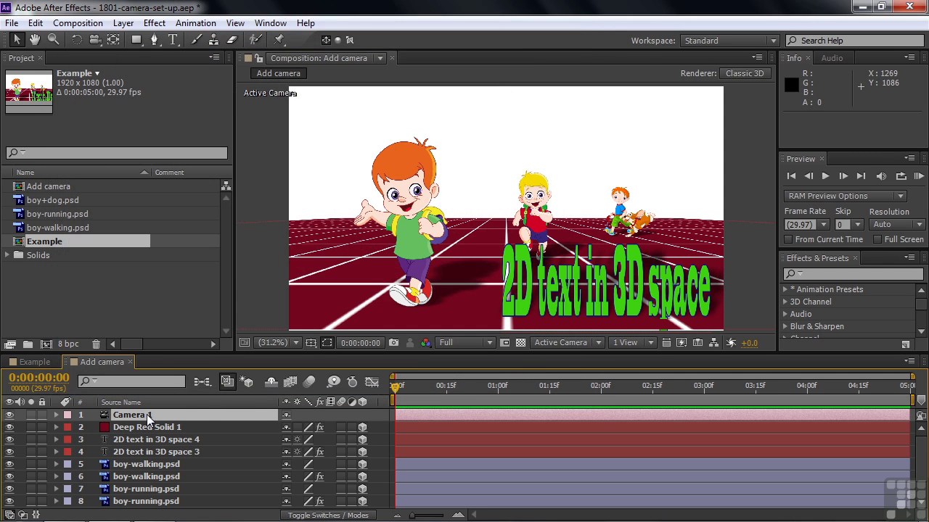
click(57, 415)
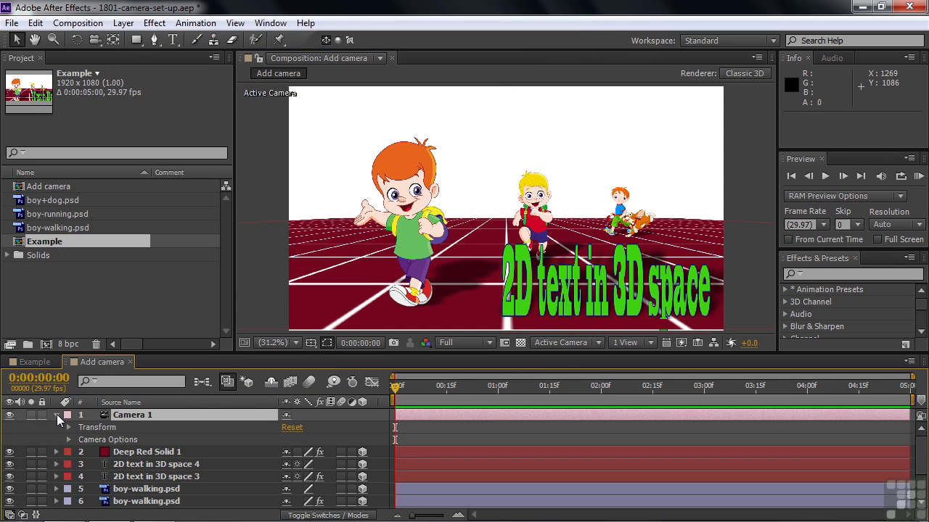
click(69, 427)
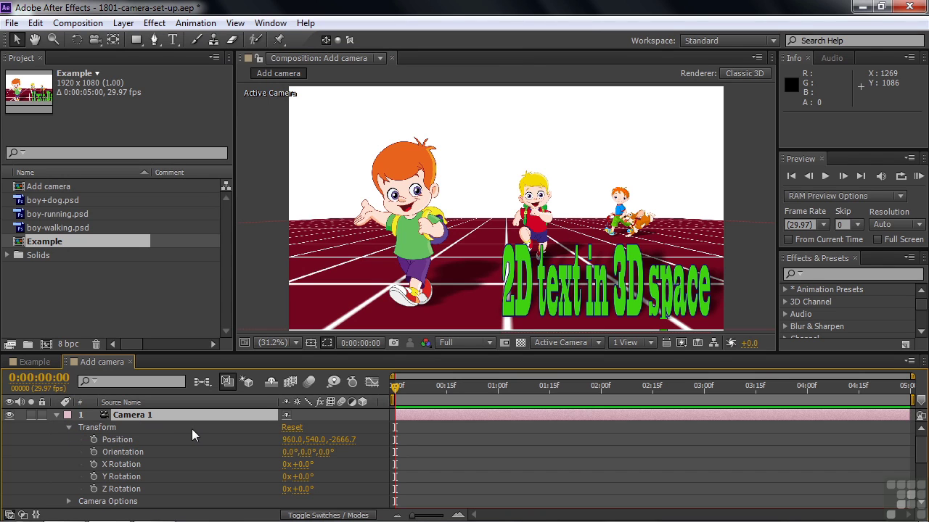
click(68, 428)
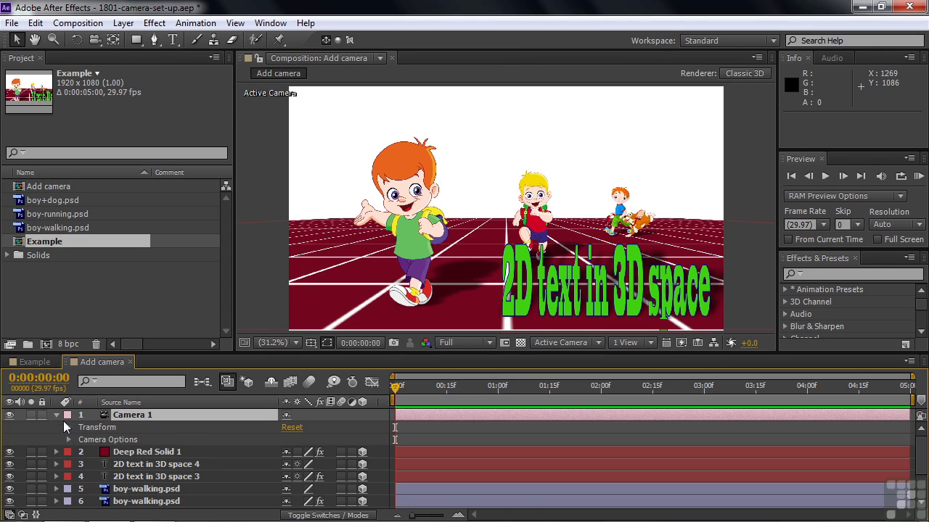
- Turn on Camera 1's depth of field and widen its aperture to 160.3 pixels
click(68, 439)
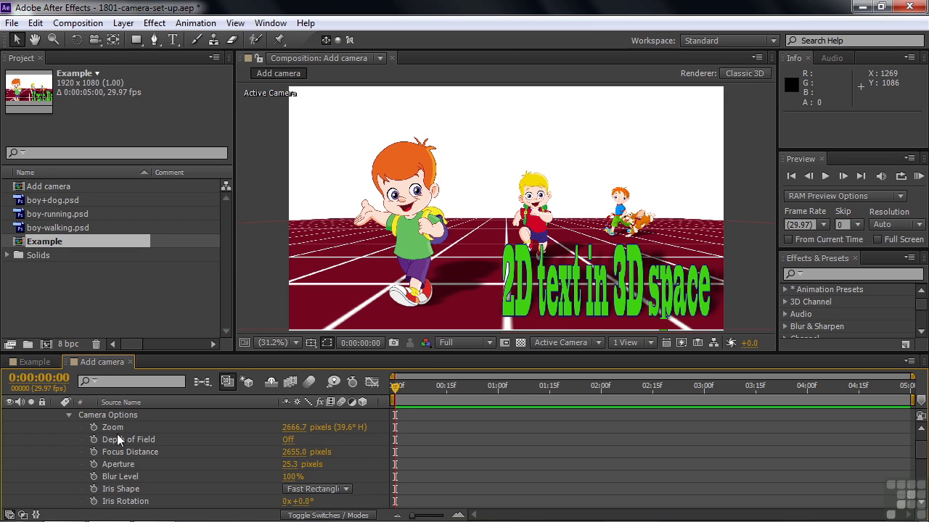
click(286, 441)
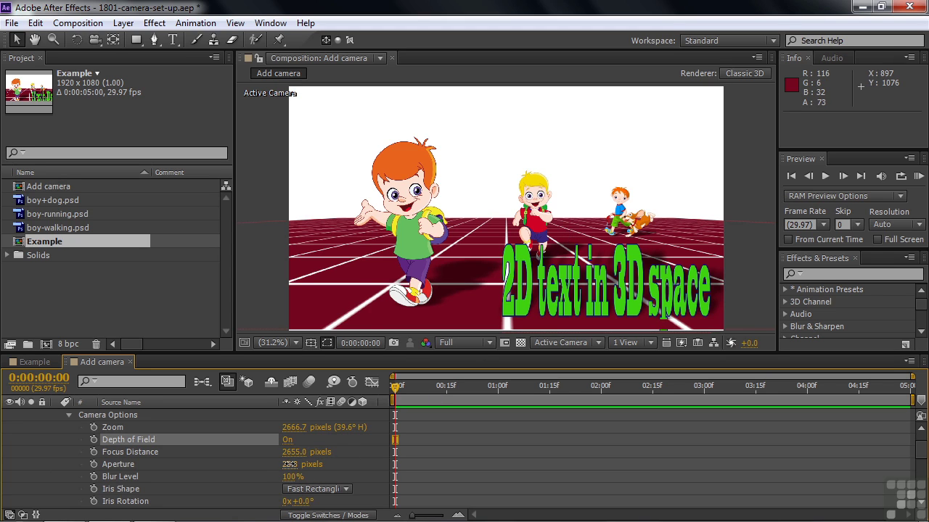
drag(290, 465, 394, 470)
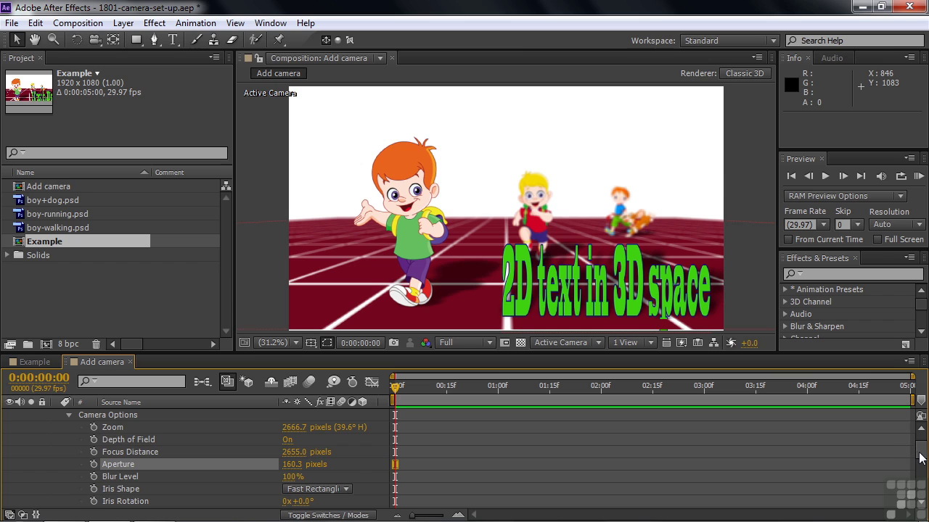
- Set the blur level to 92%, keeping the Fast Rectangle iris shape
scroll(923, 459, down, 1)
scroll(923, 459, down, 3)
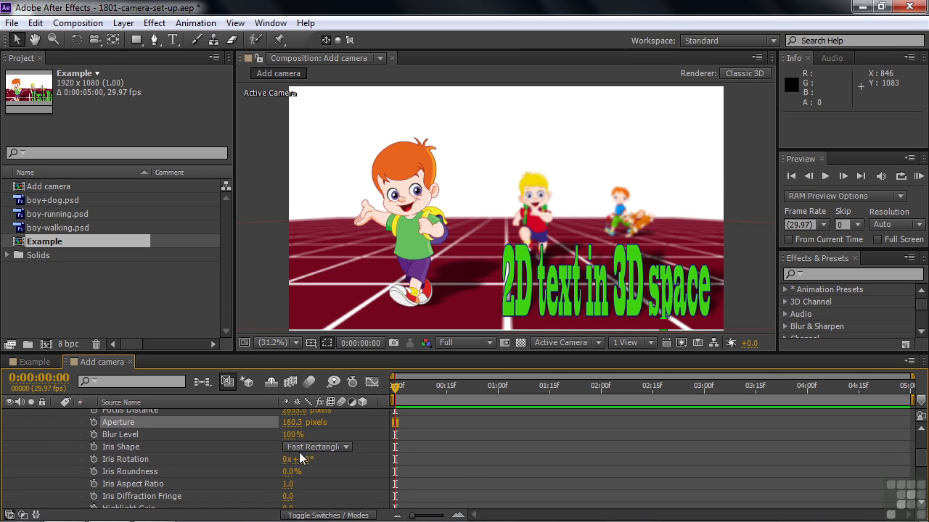
drag(289, 441, 224, 442)
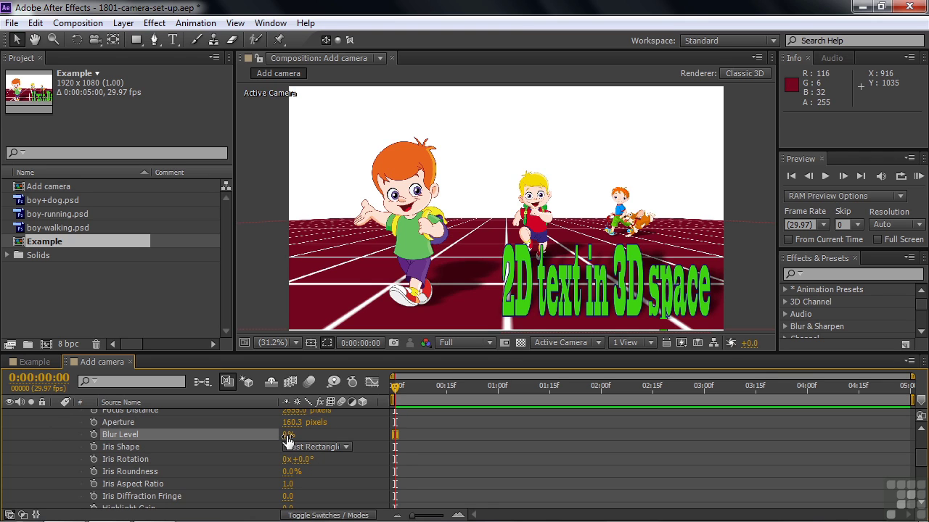
drag(289, 435, 359, 442)
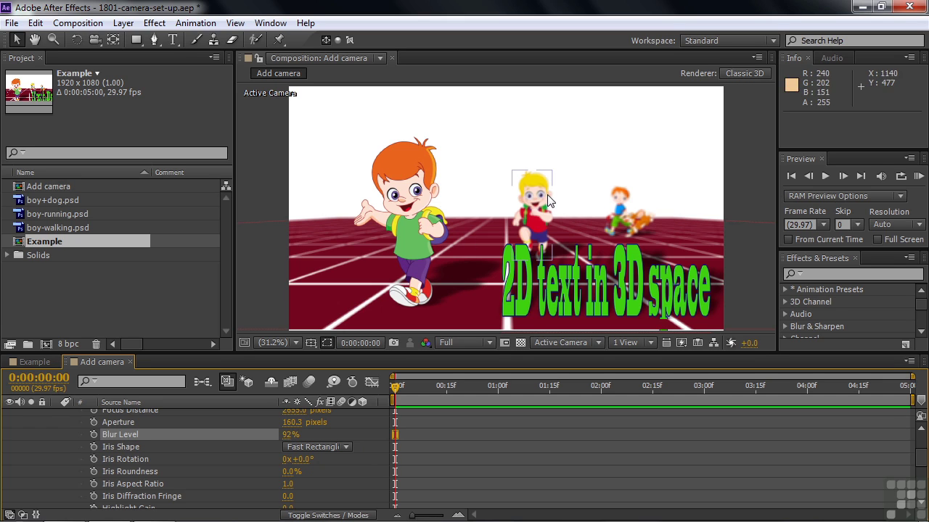
click(347, 446)
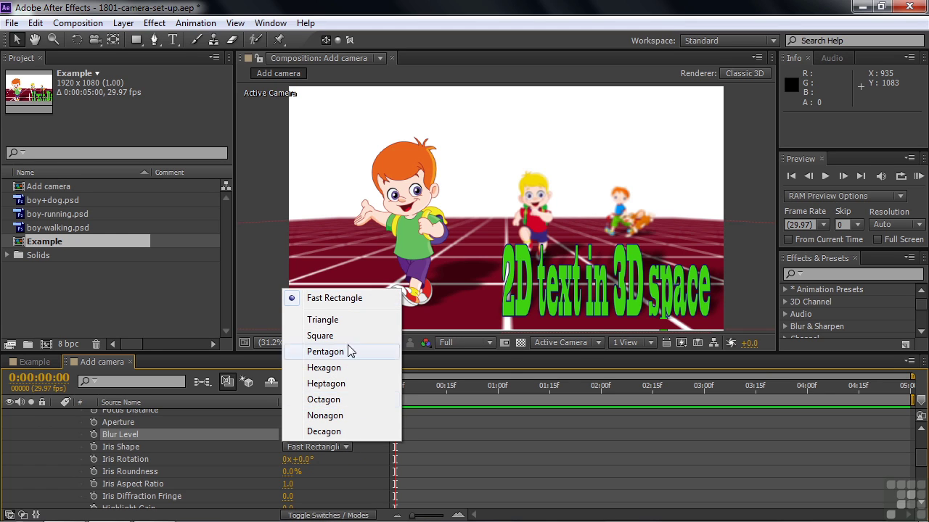
click(339, 299)
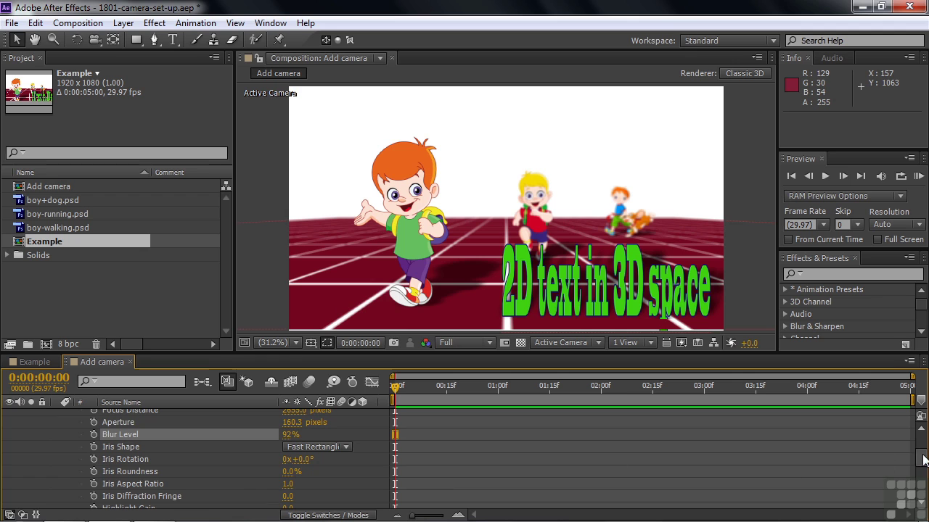
mouse_move(924, 459)
mouse_down()
mouse_move(924, 472)
mouse_move(924, 451)
mouse_up()
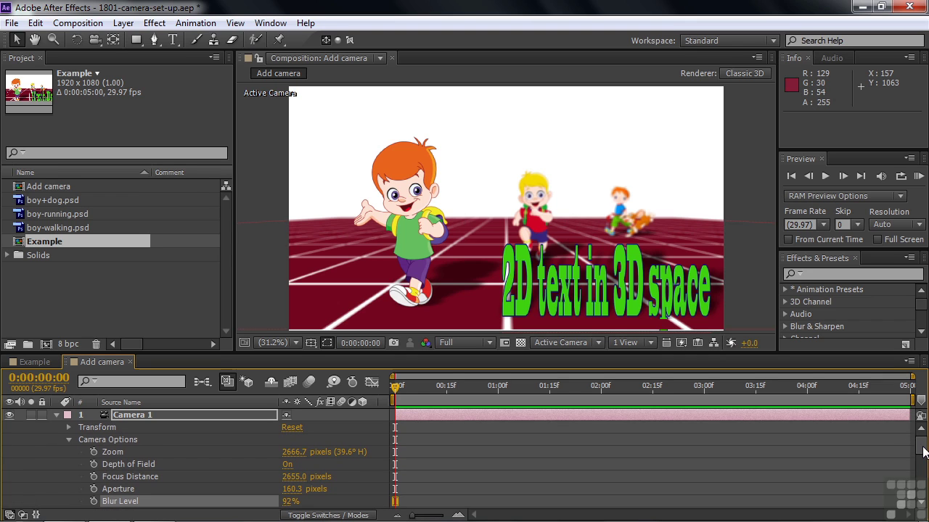
- Change Camera 1's type to Two-Node Camera in Camera Settings
click(68, 428)
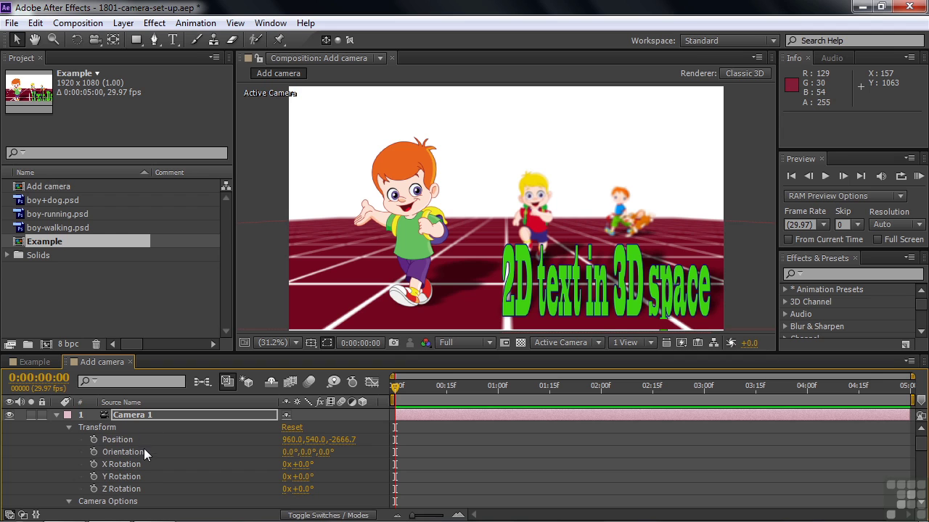
double_click(128, 415)
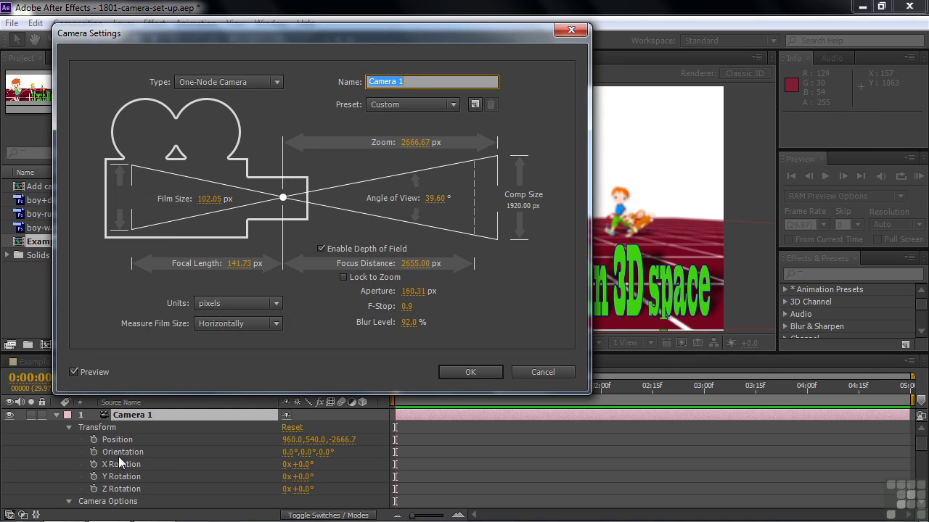
click(277, 82)
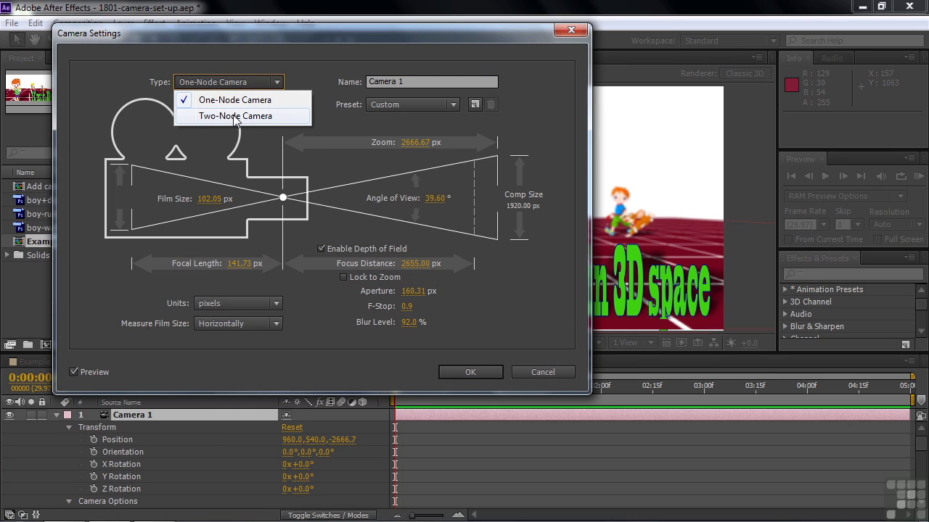
click(235, 117)
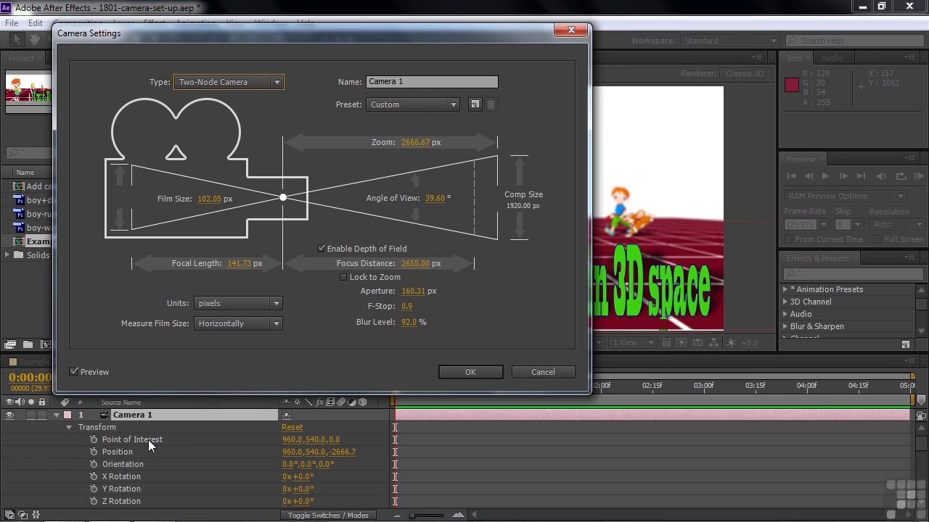
click(485, 373)
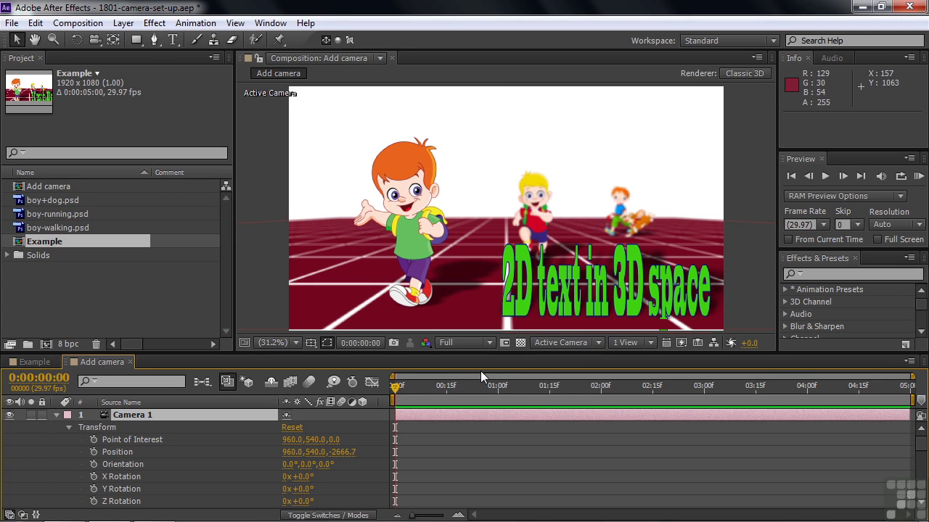
- Show Top and Active Camera views side by side; move the point of interest to 936, 540, 120
click(651, 344)
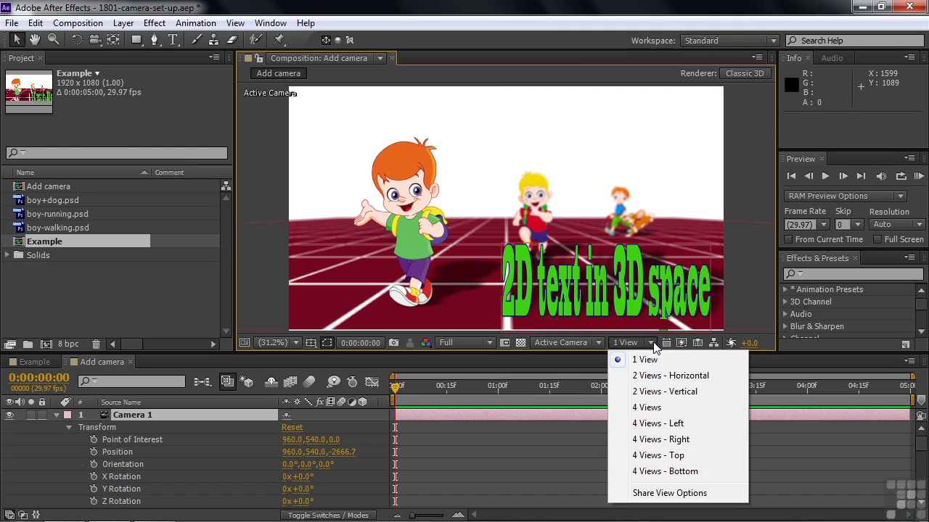
click(638, 375)
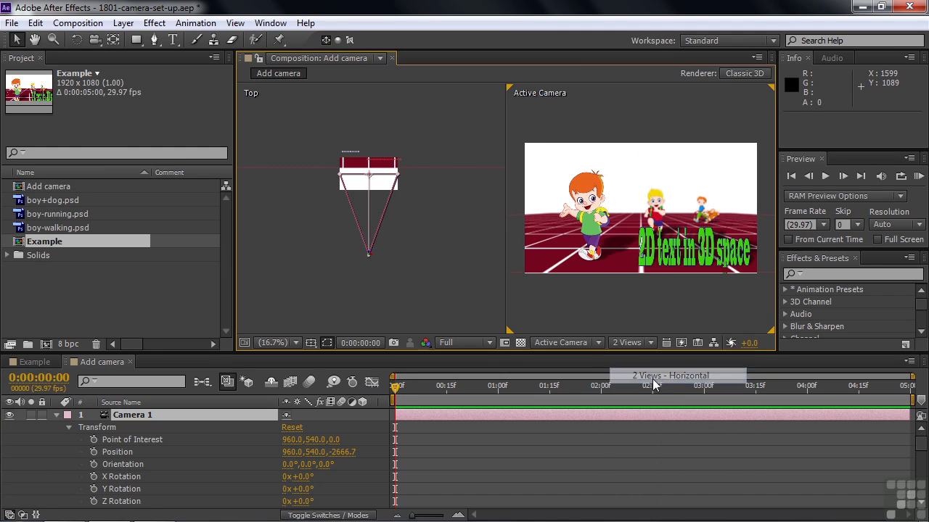
click(374, 178)
mouse_move(373, 178)
mouse_down()
mouse_move(367, 190)
mouse_move(367, 175)
mouse_up()
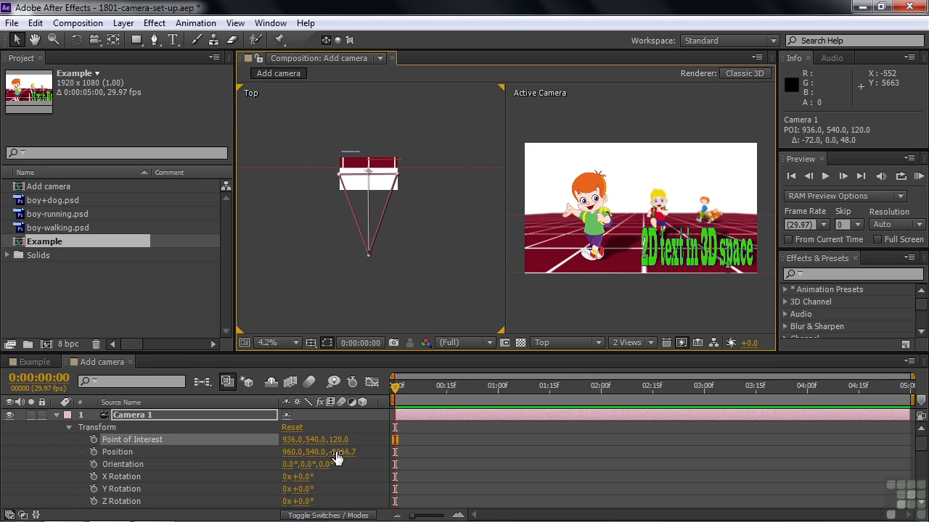
drag(336, 456, 254, 456)
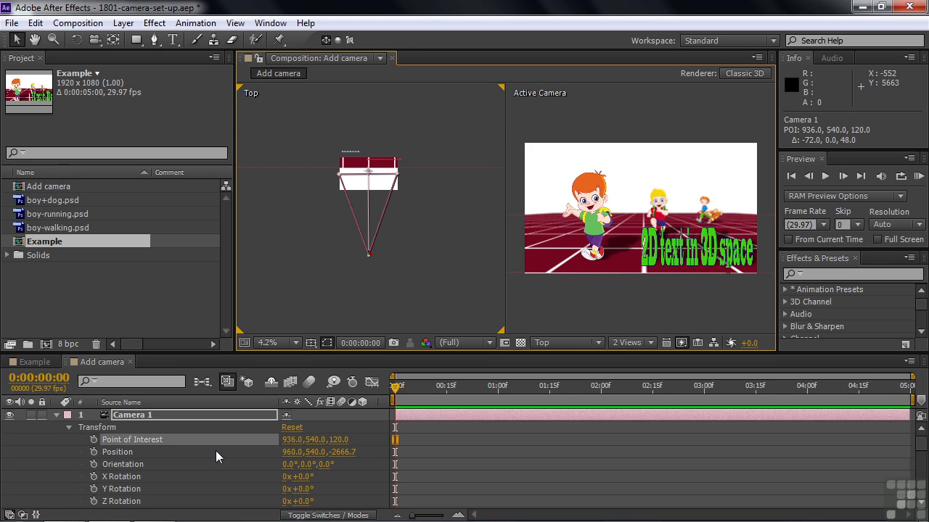